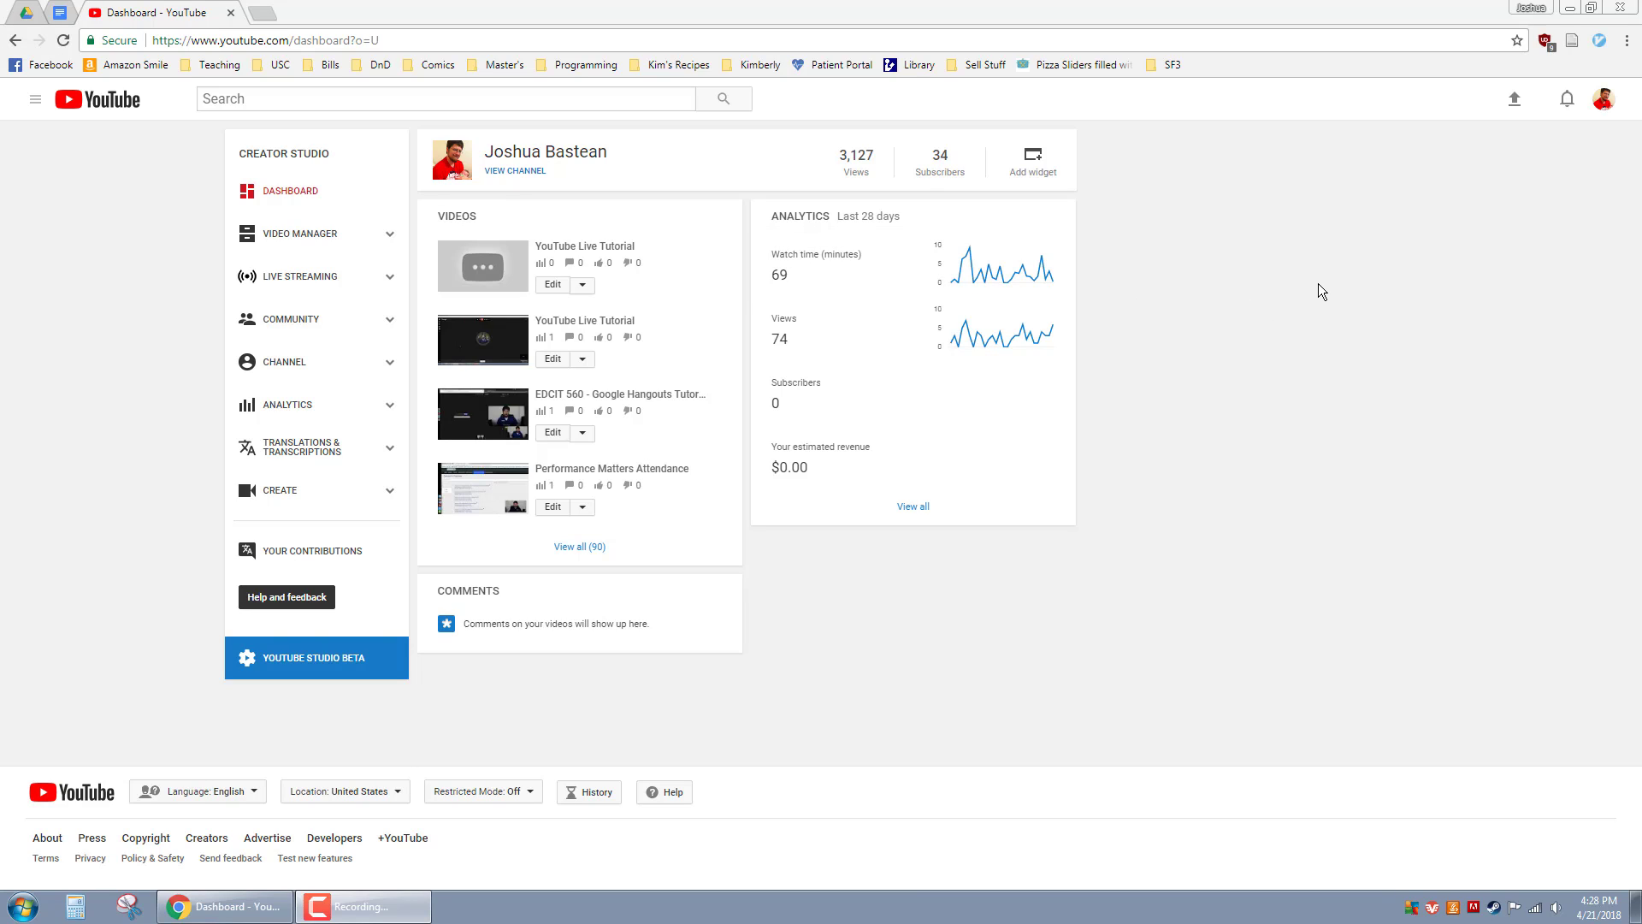
Go to the channel's Creator Studio dashboard and open the video upload page
click(1603, 100)
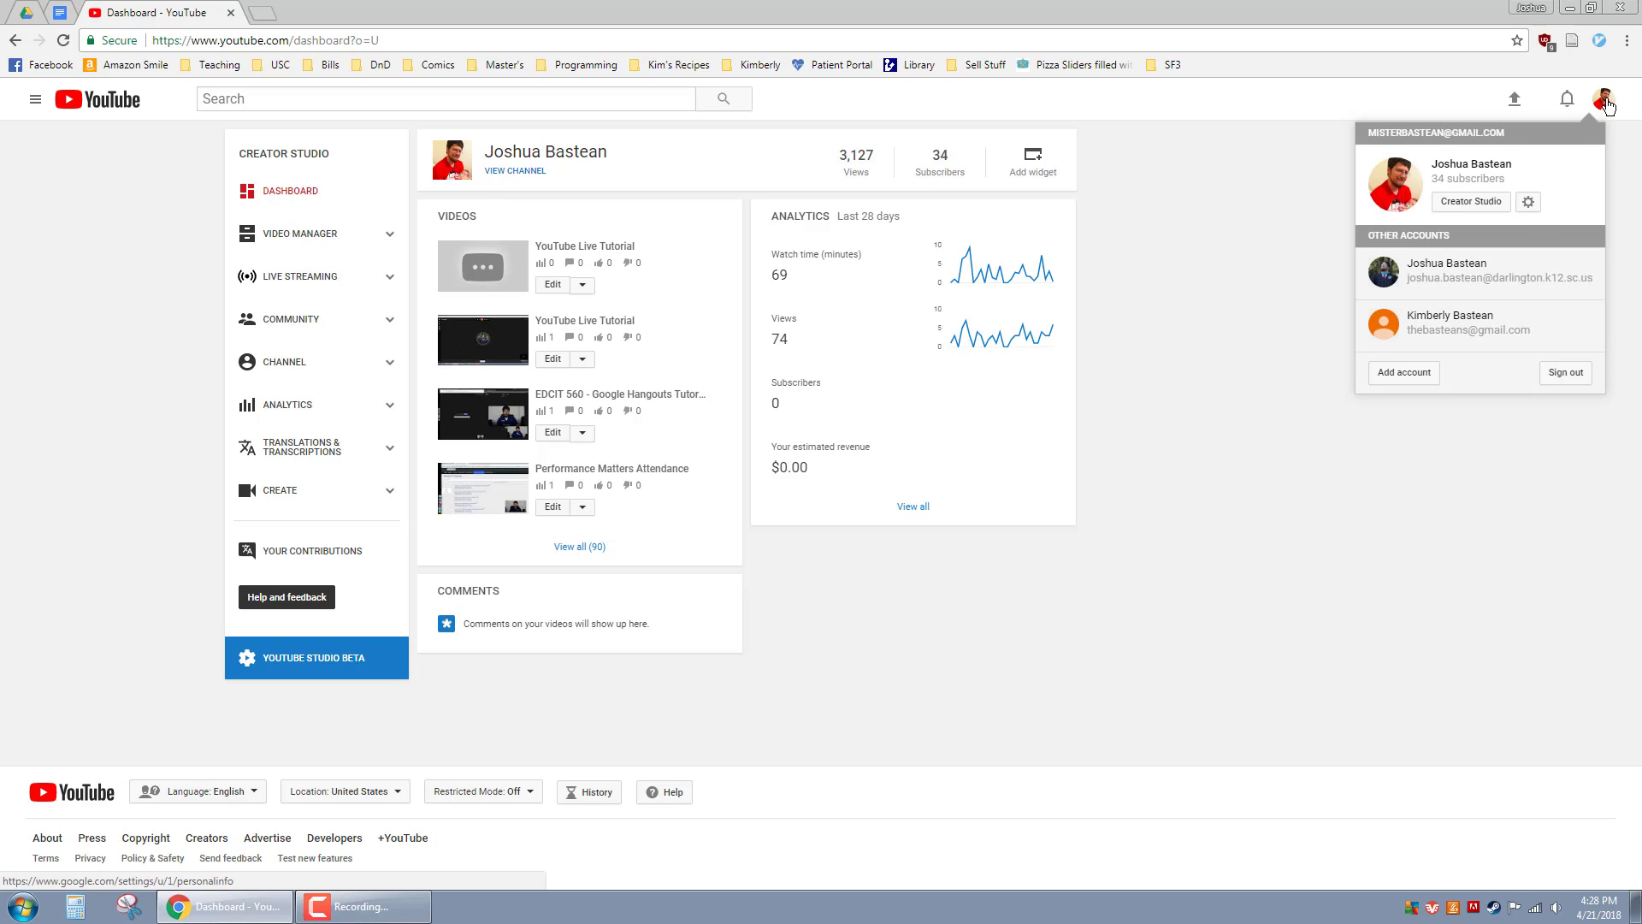
click(1607, 103)
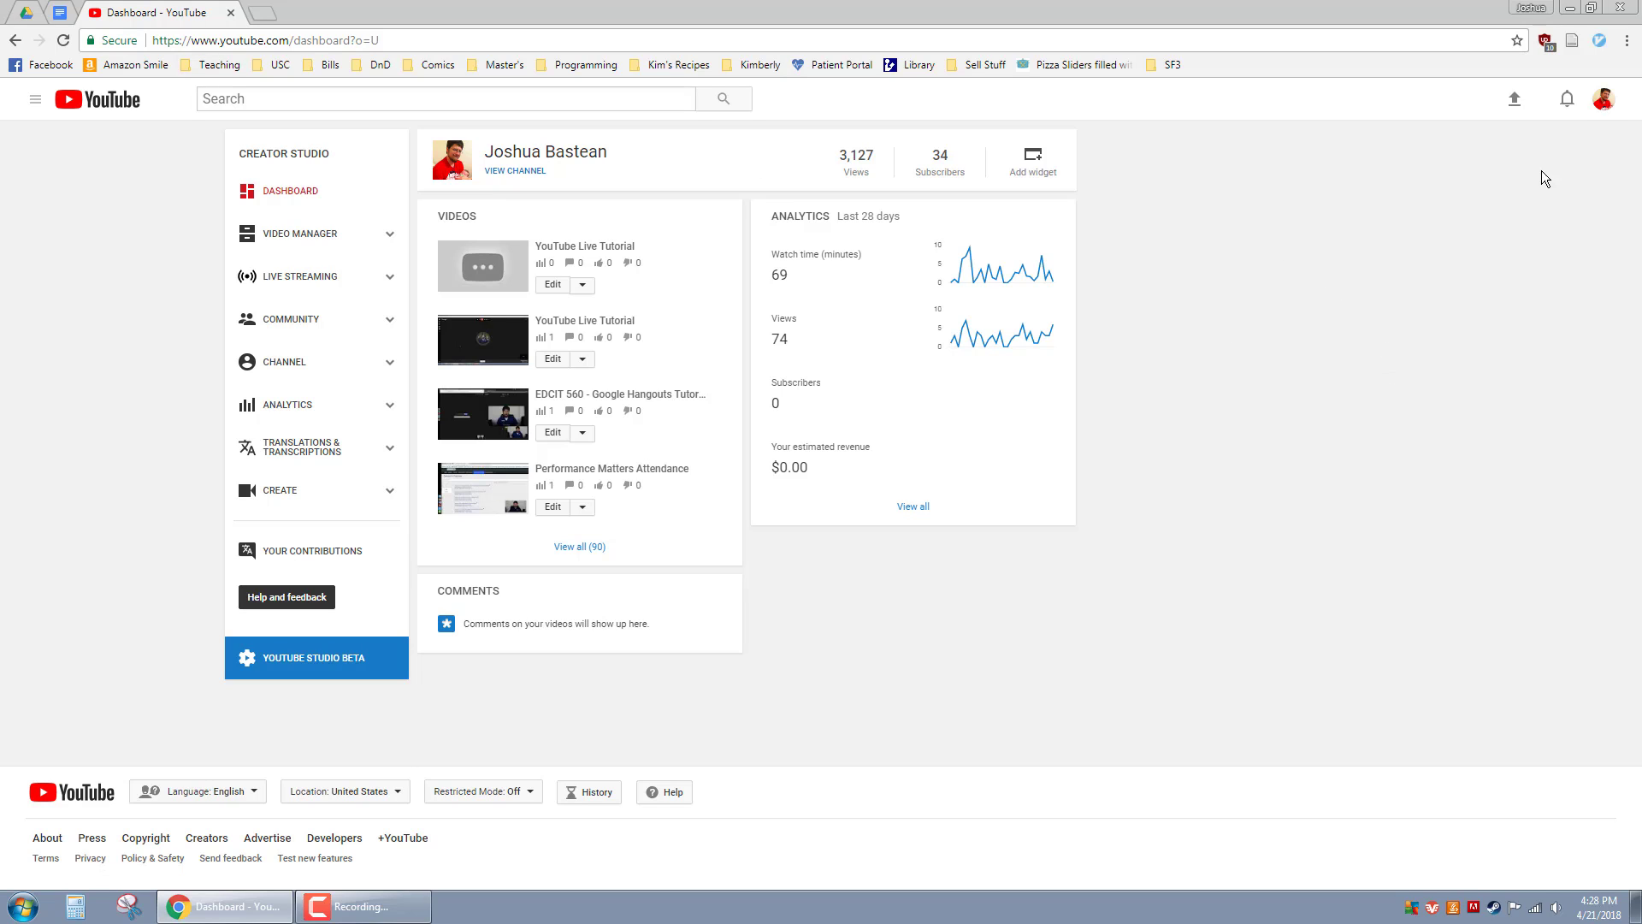
click(1603, 104)
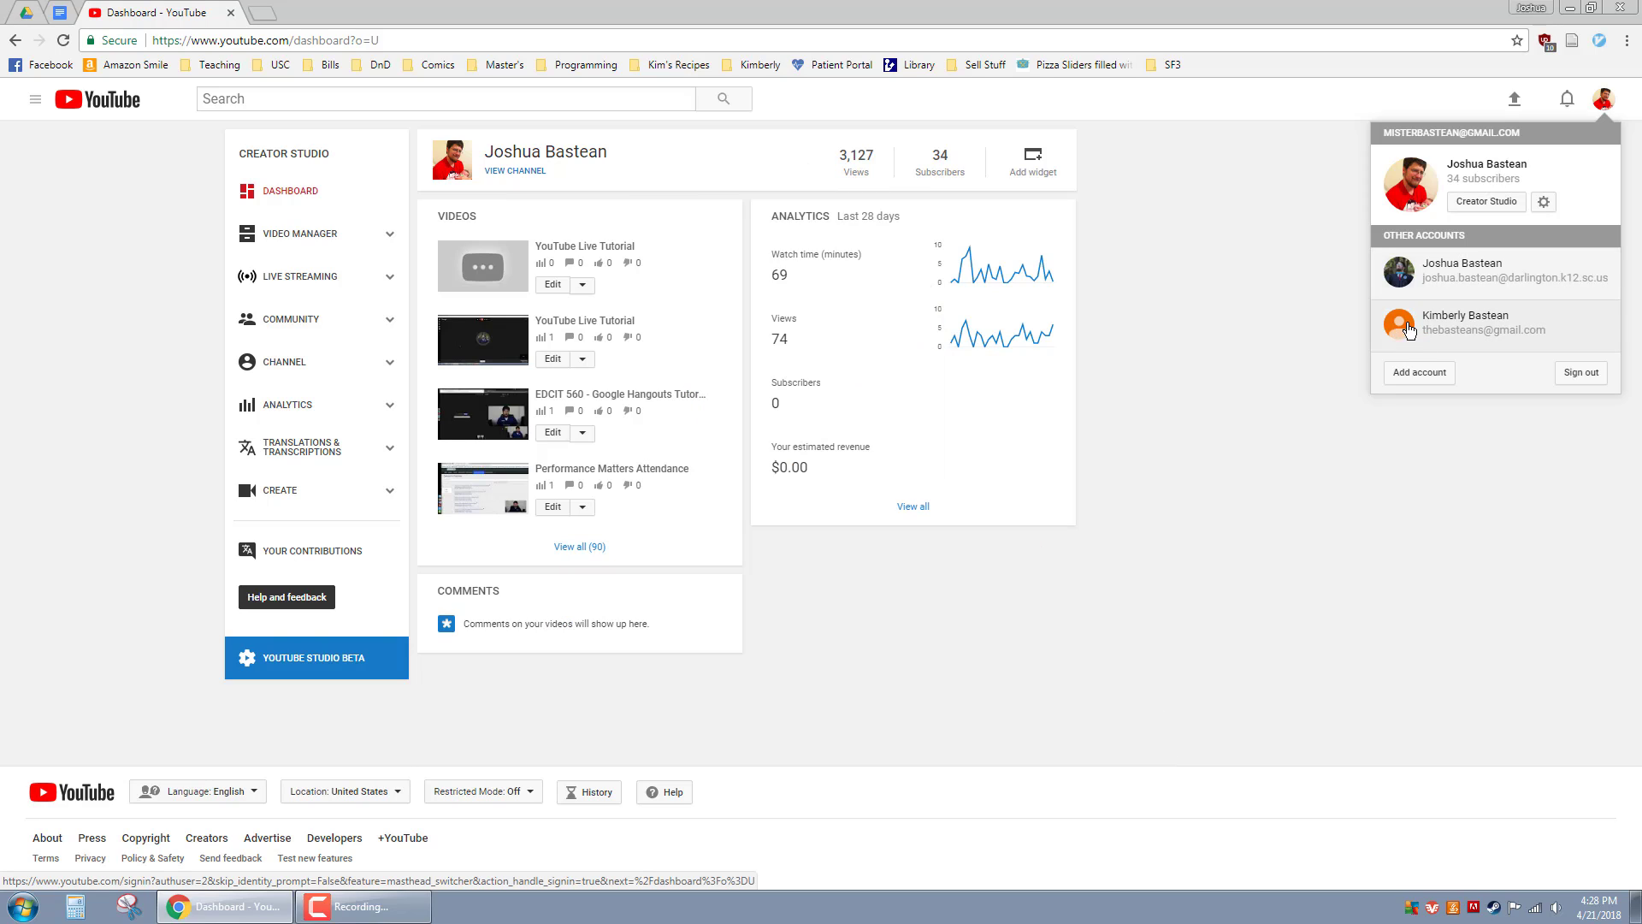
click(1483, 209)
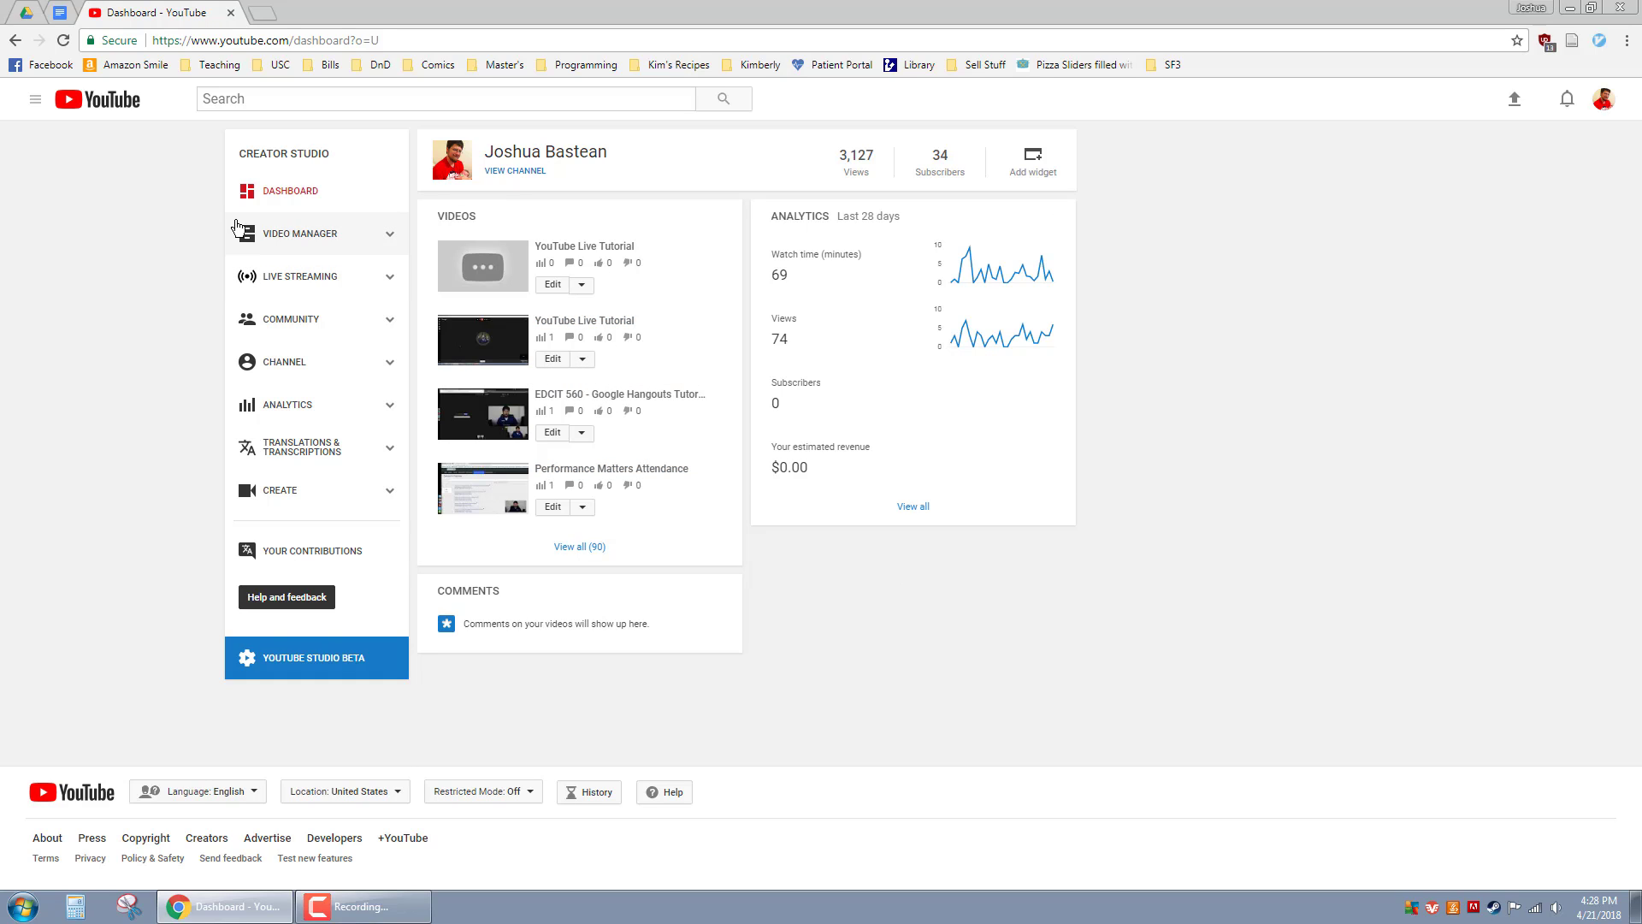
click(1515, 101)
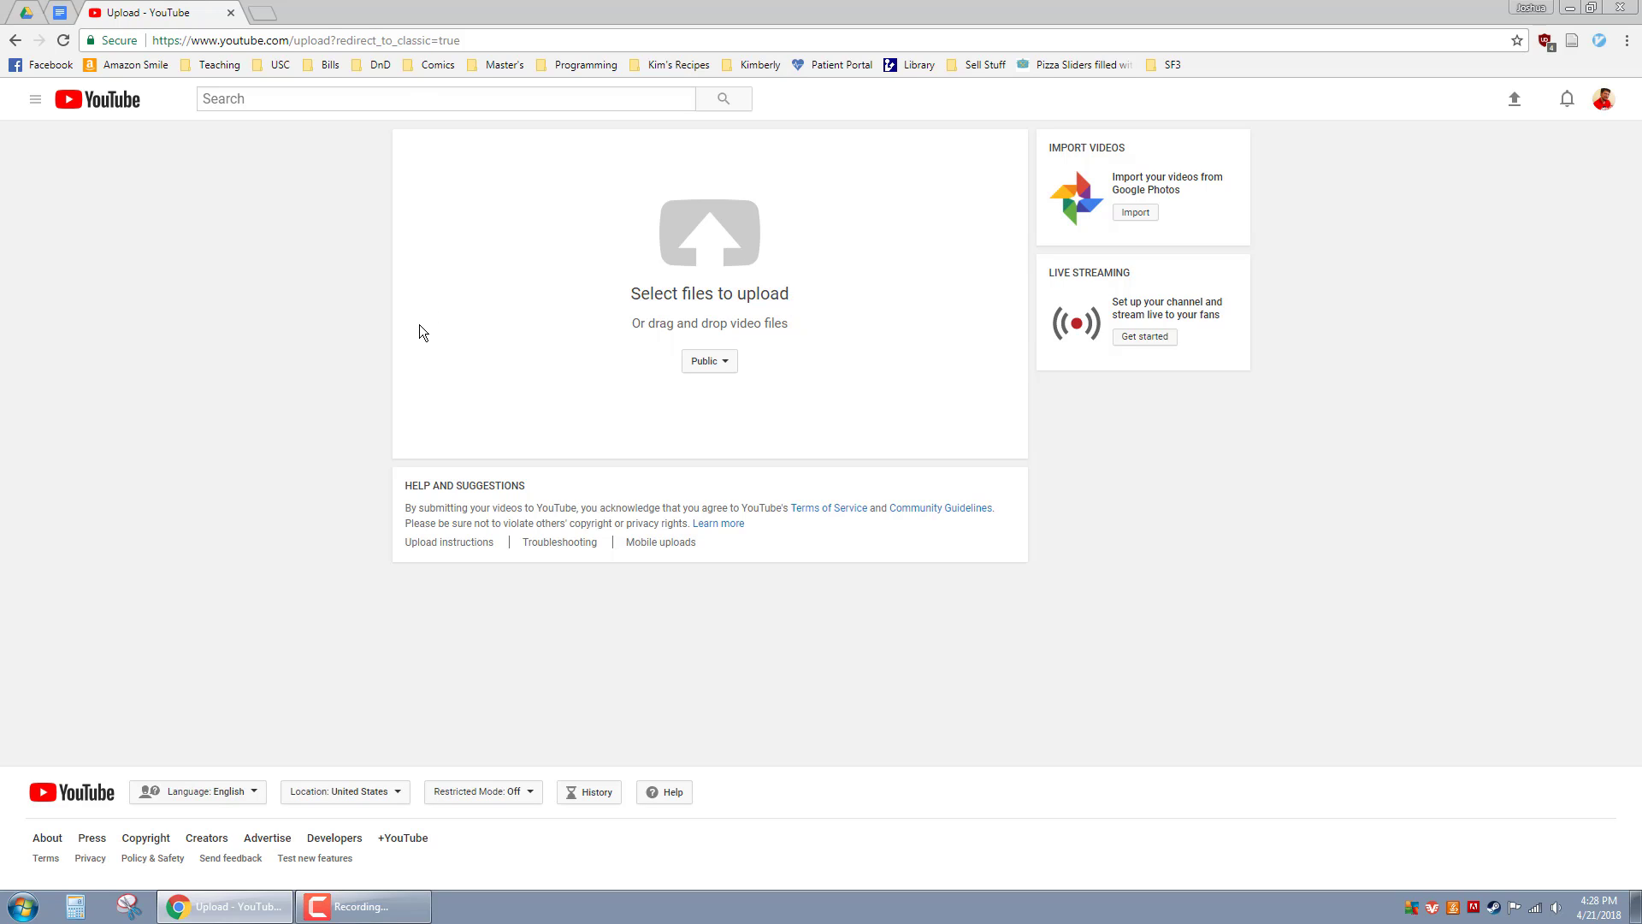
click(735, 297)
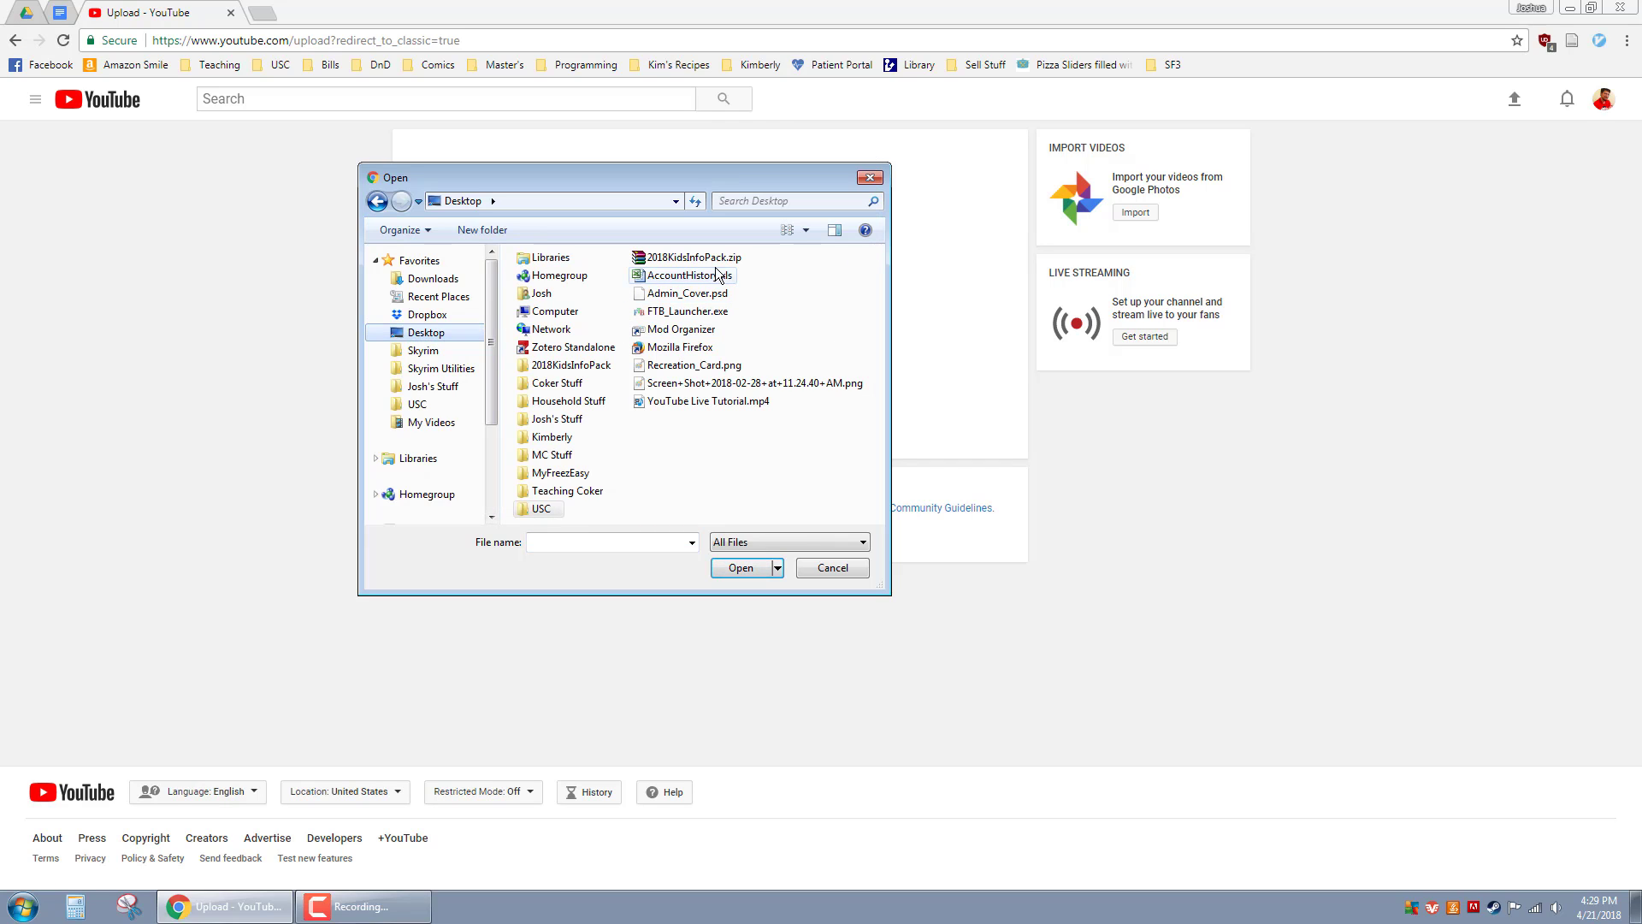
click(704, 402)
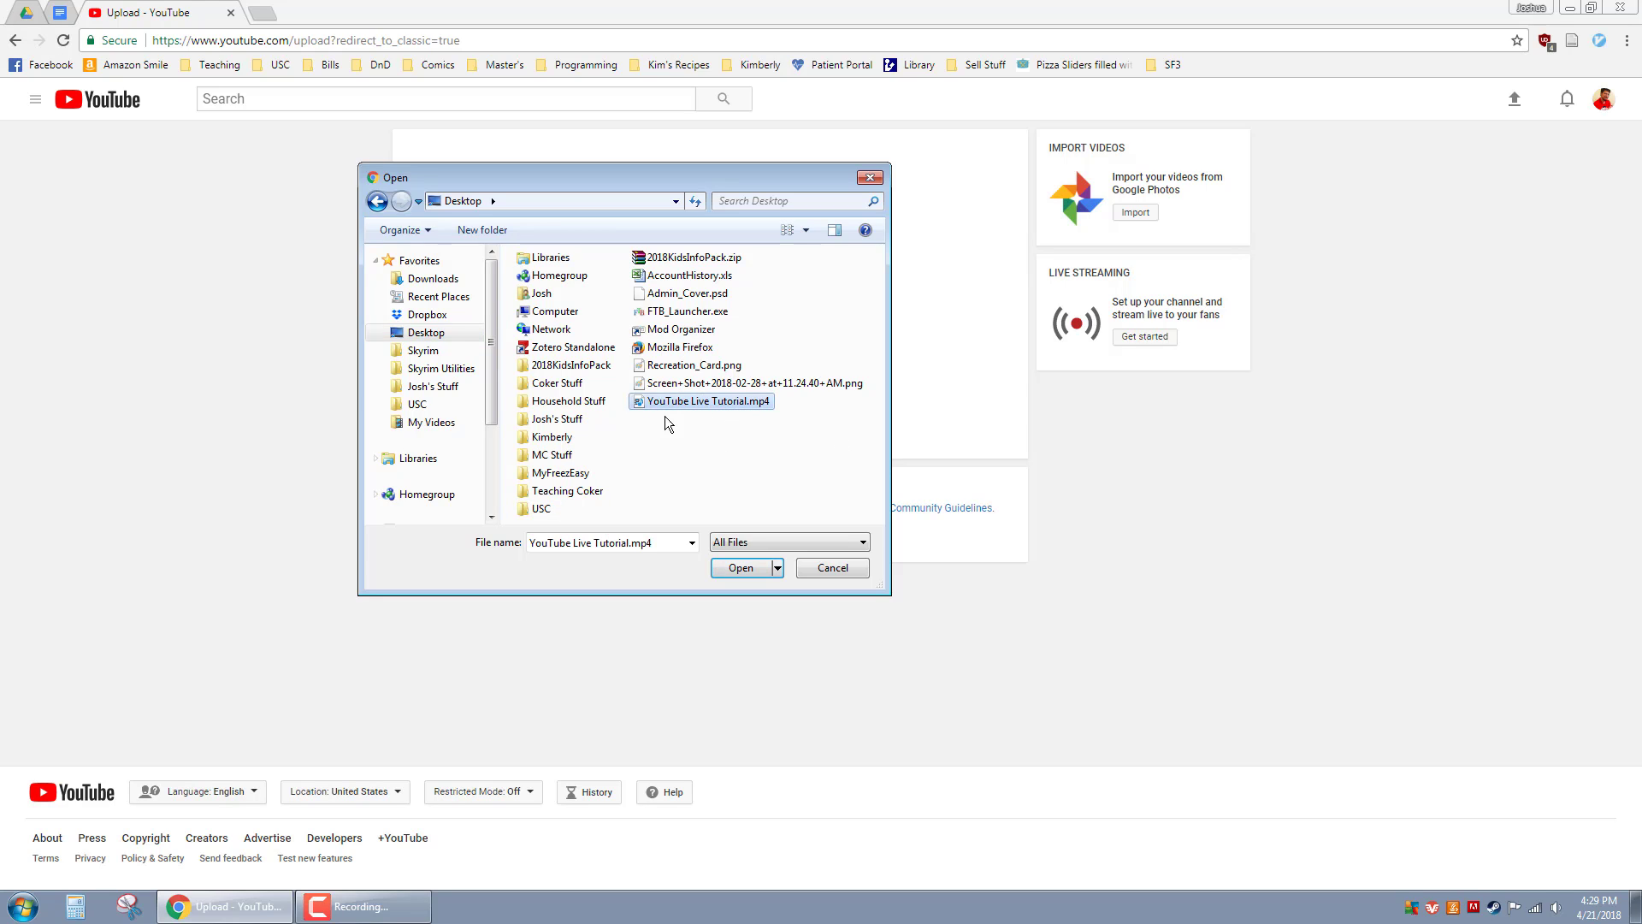
click(871, 179)
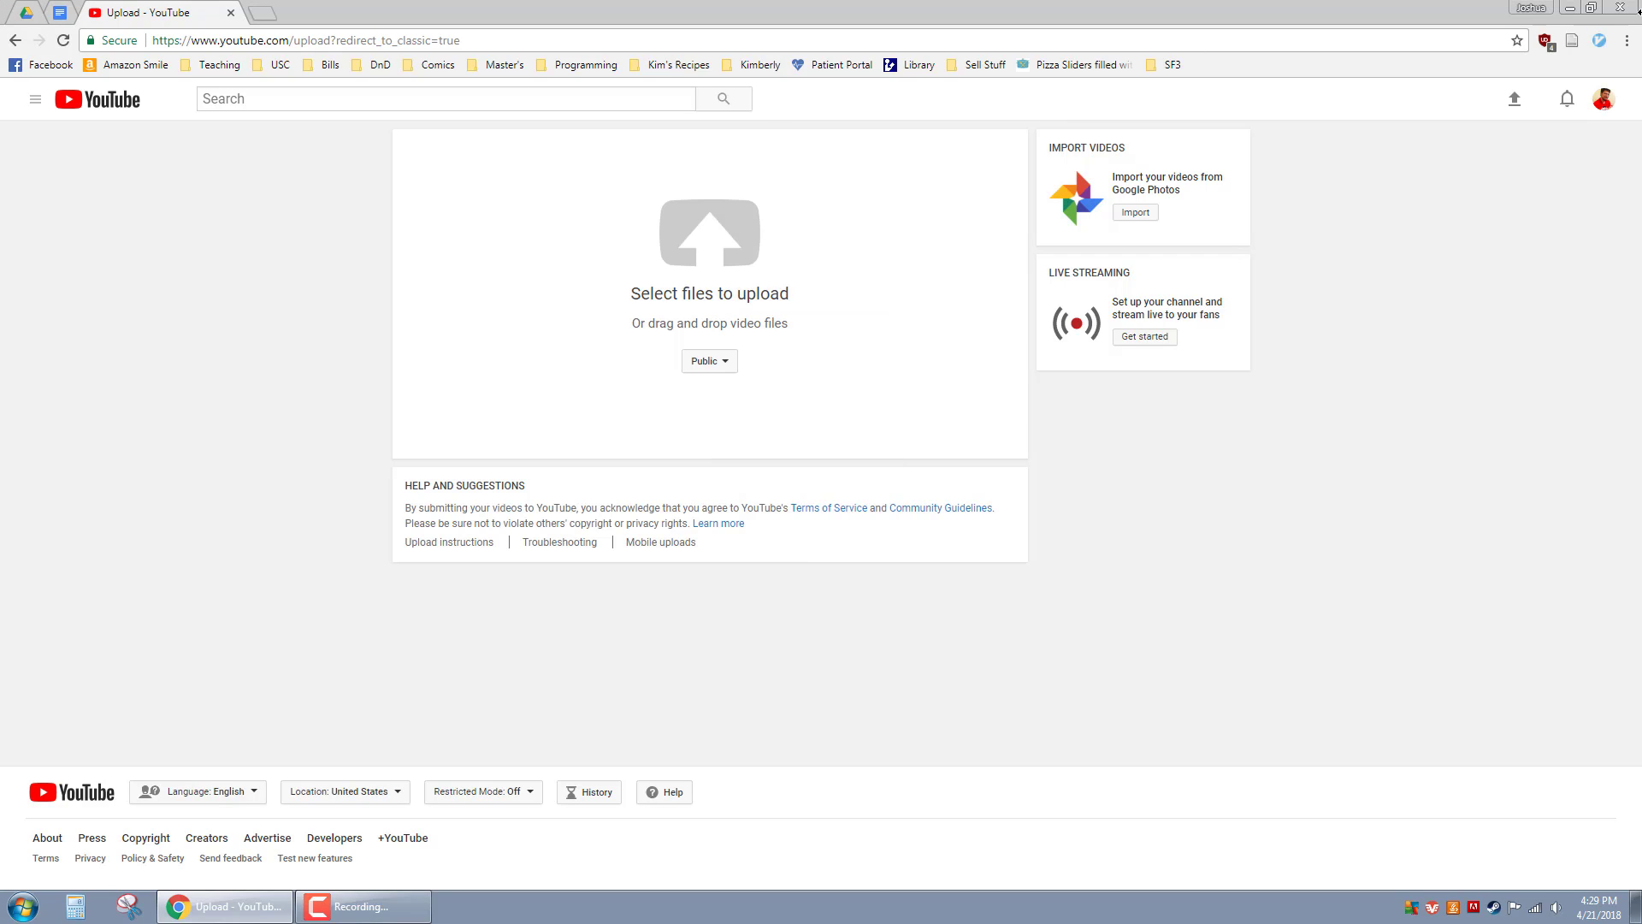
Upload YouTube Live Tutorial.mp4 from the desktop directly onto the upload page, with the browser window shrunk temporarily to reach the file
click(1592, 8)
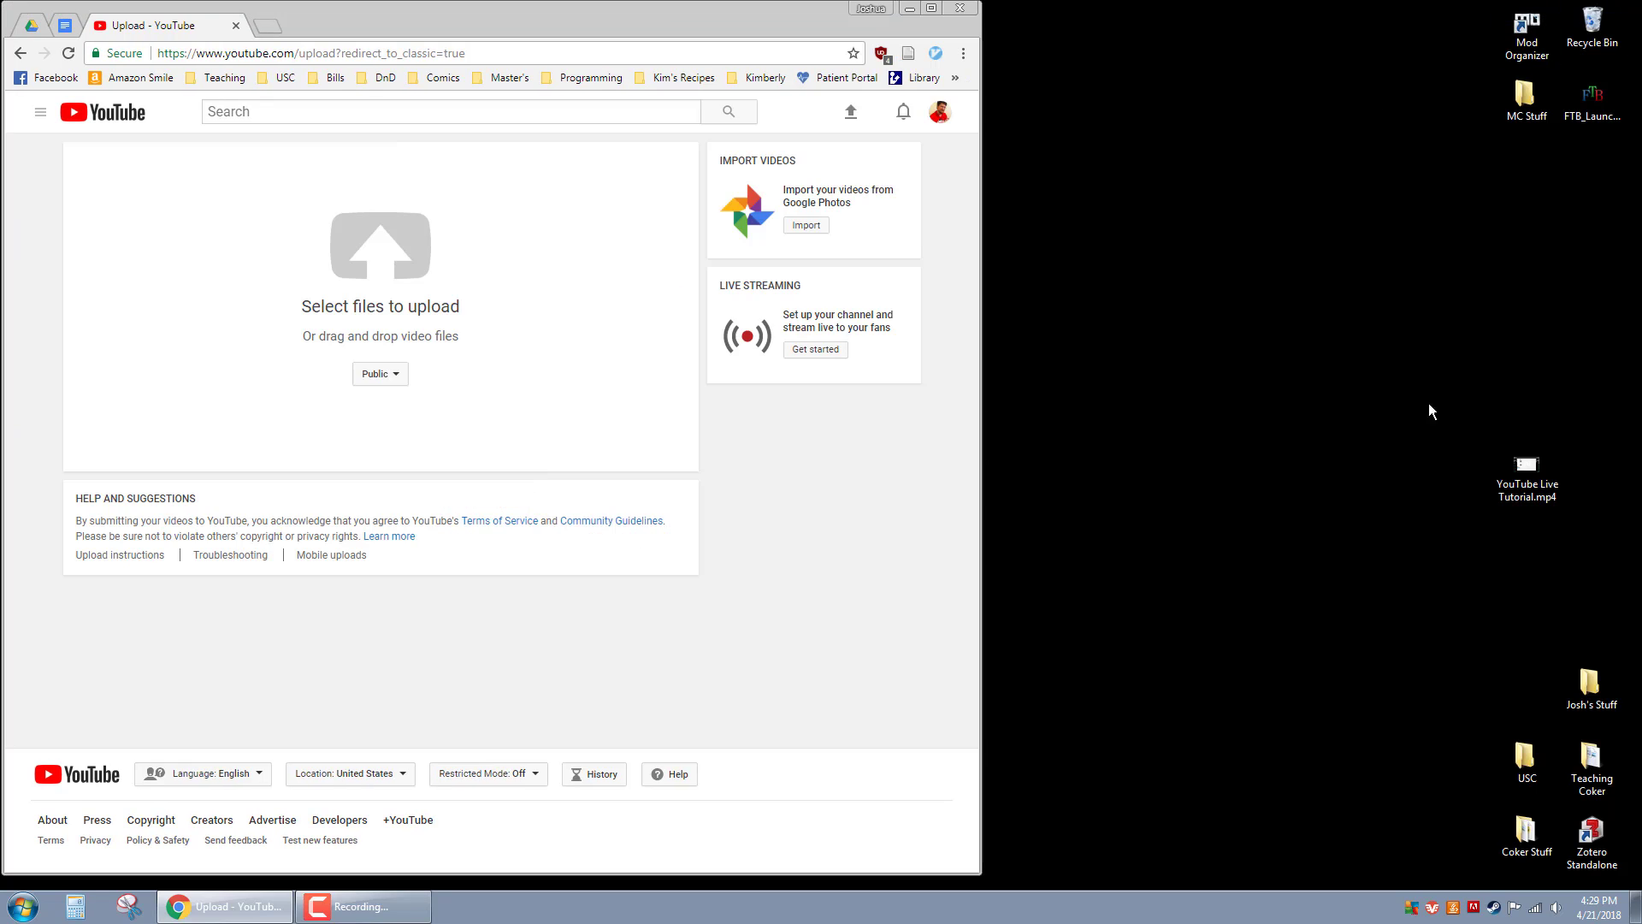
drag(1528, 475, 456, 287)
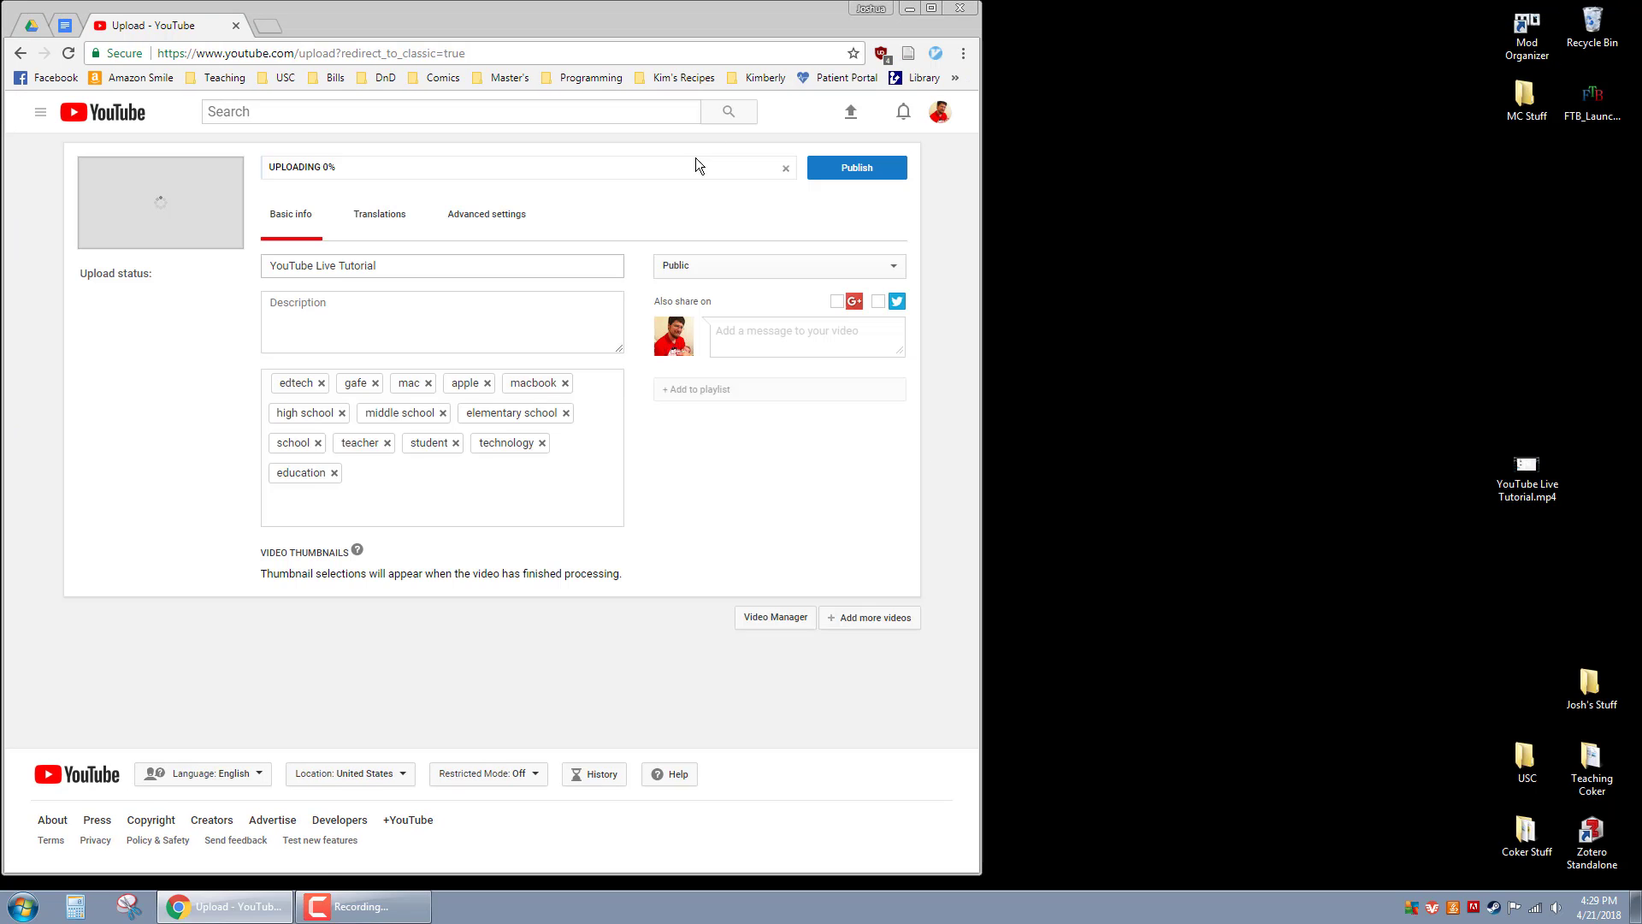
click(931, 7)
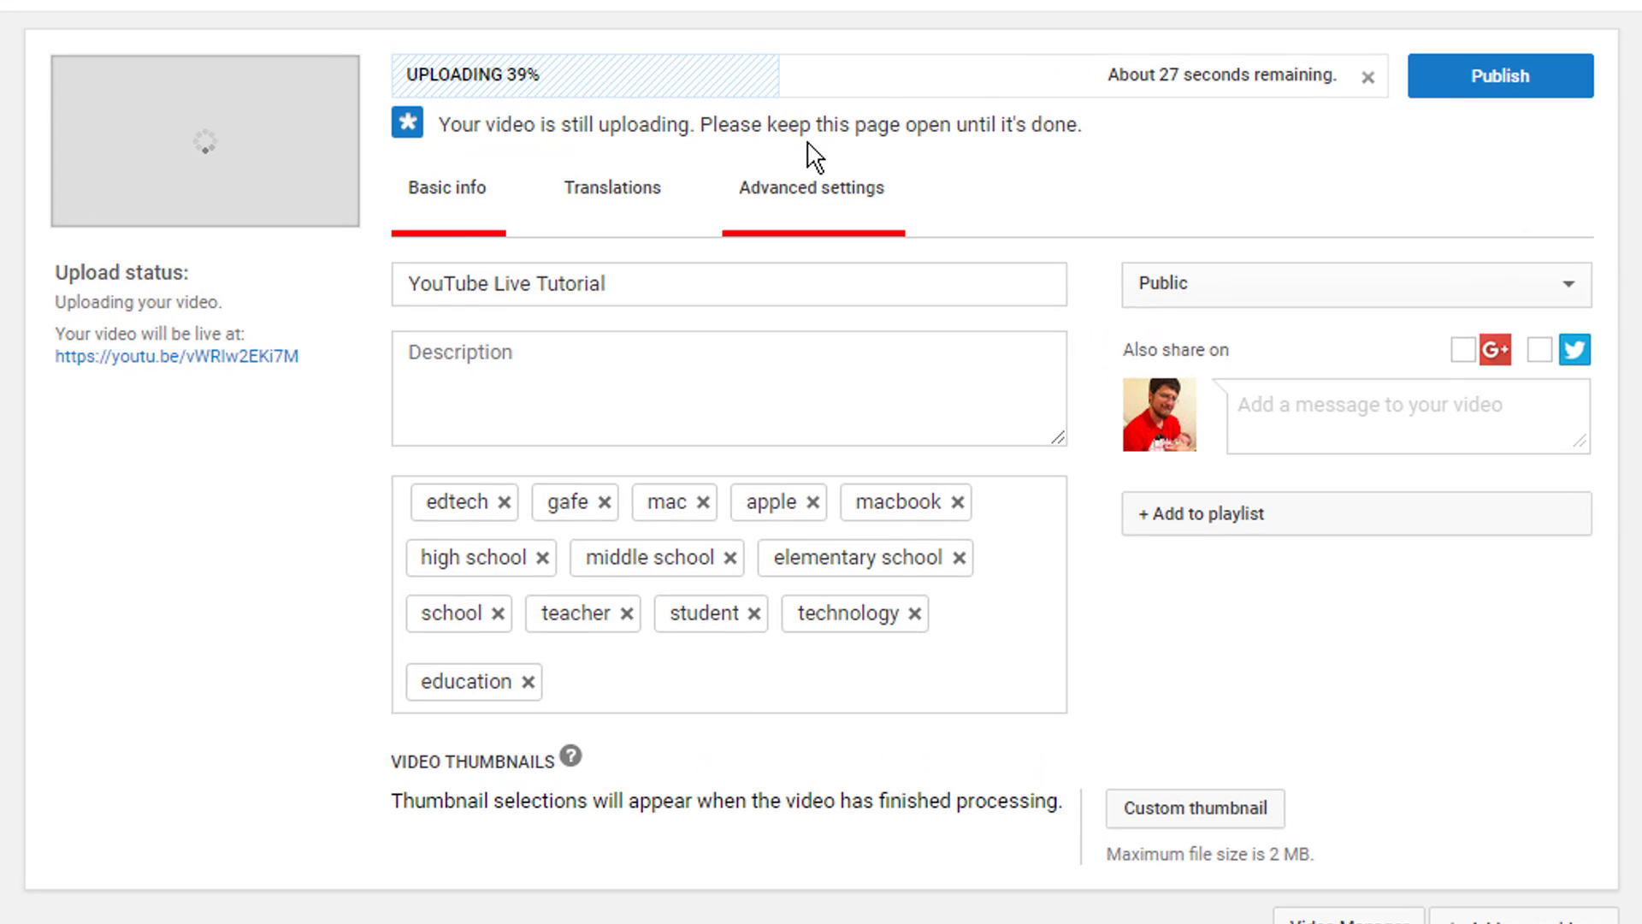
drag(726, 130, 1037, 120)
click(1539, 128)
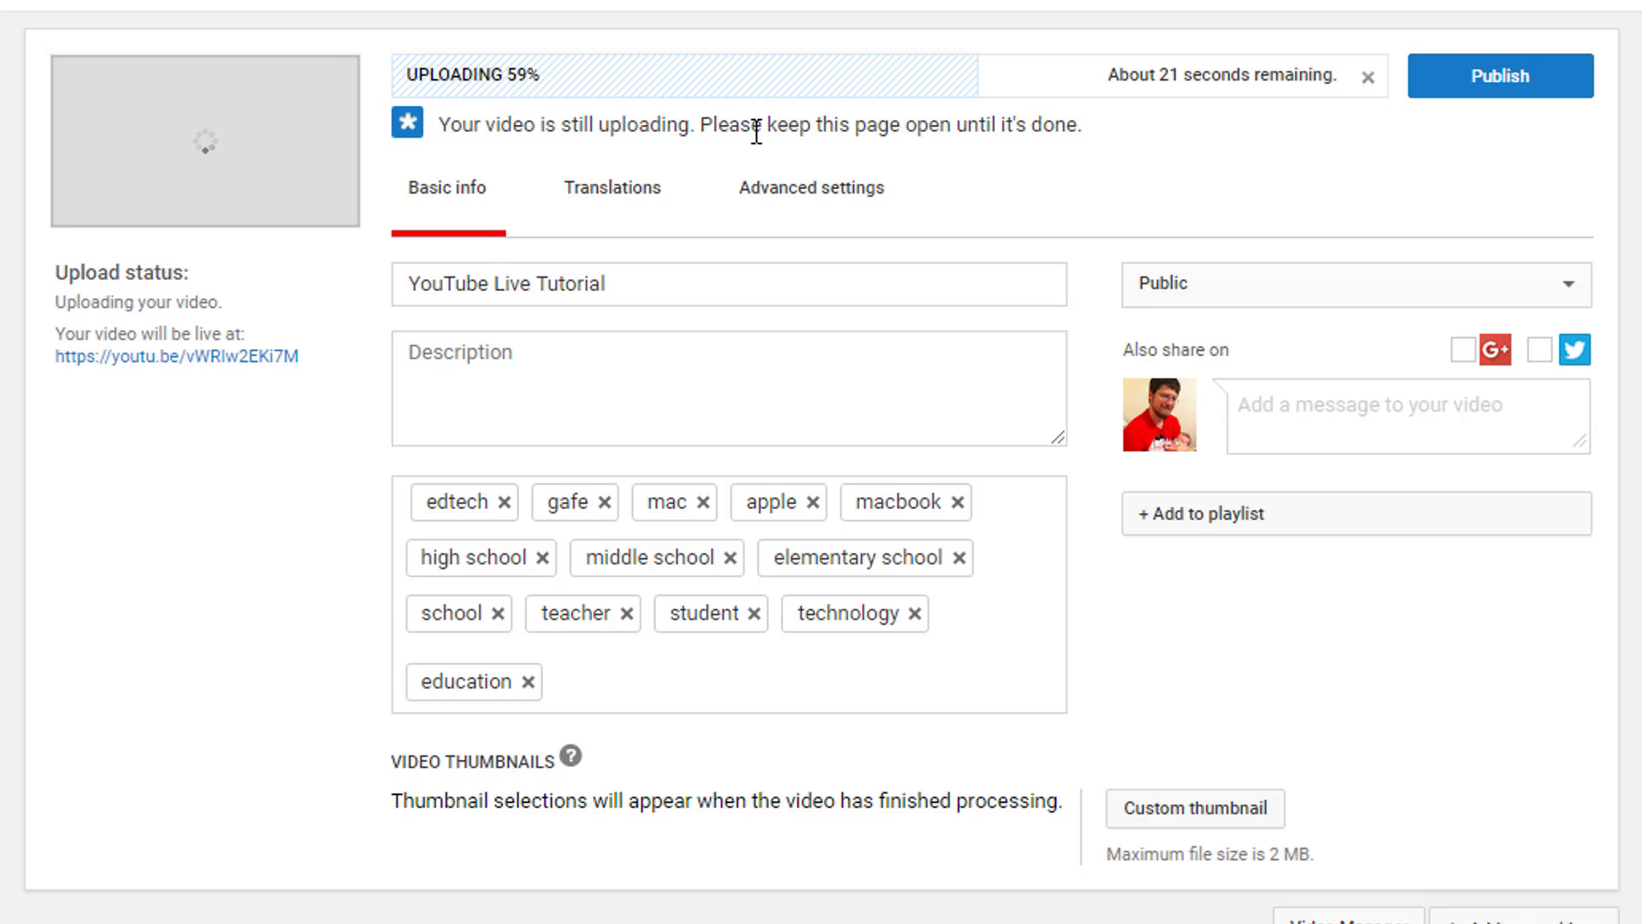
Change the uploading video's title to "YouTube Live Tutorial for EDCIT 560"
click(682, 295)
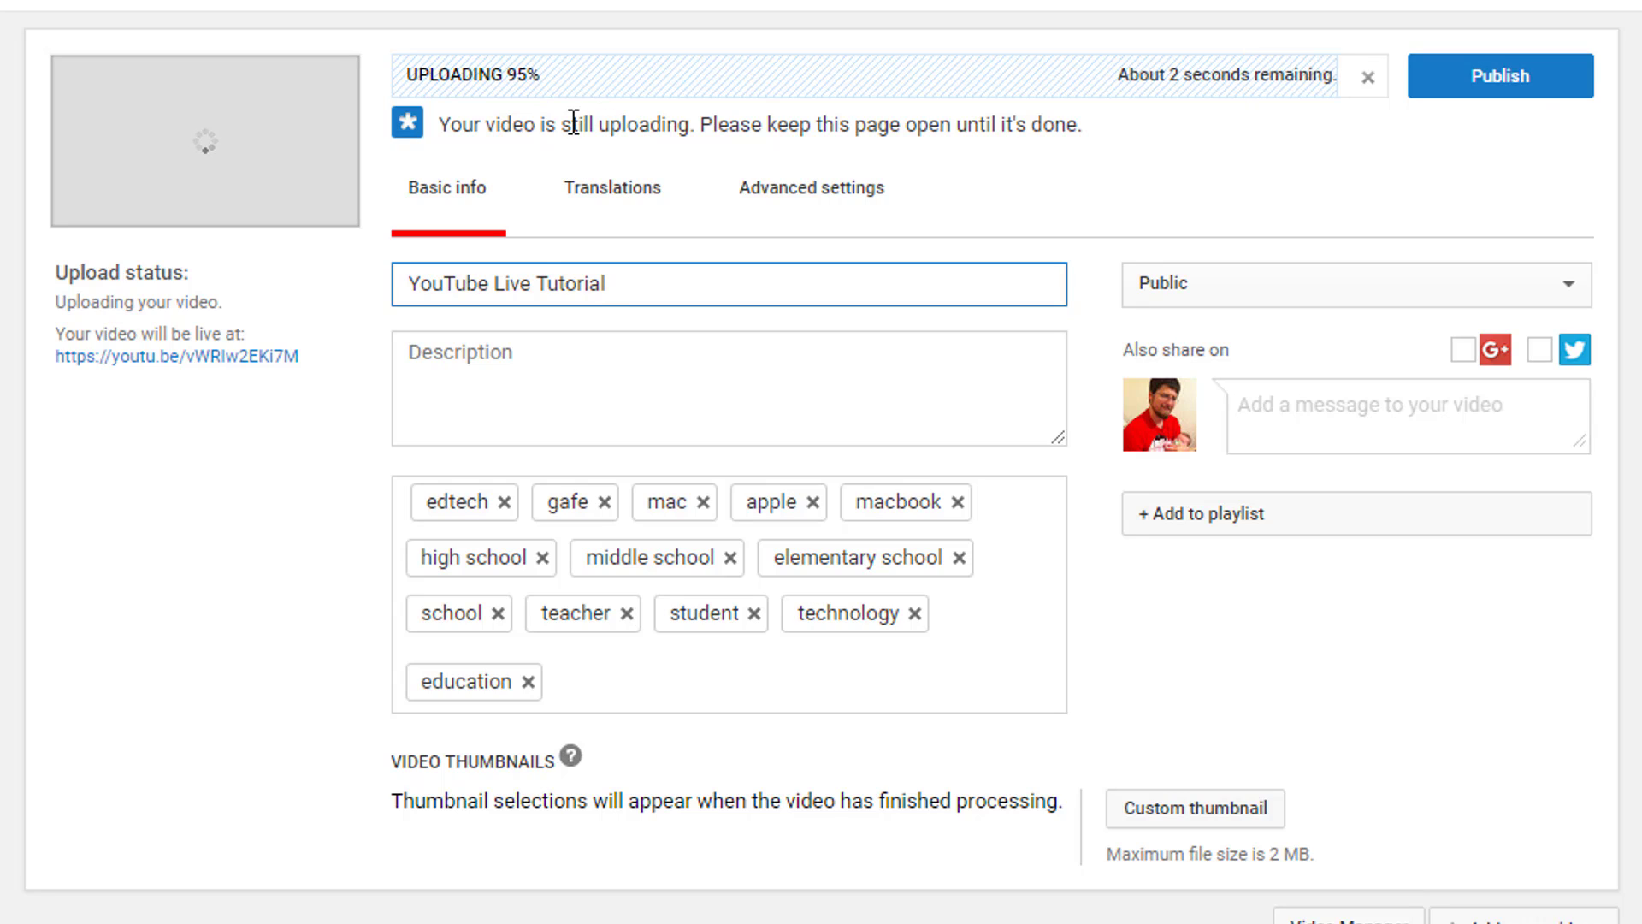
drag(655, 284, 364, 291)
click(648, 283)
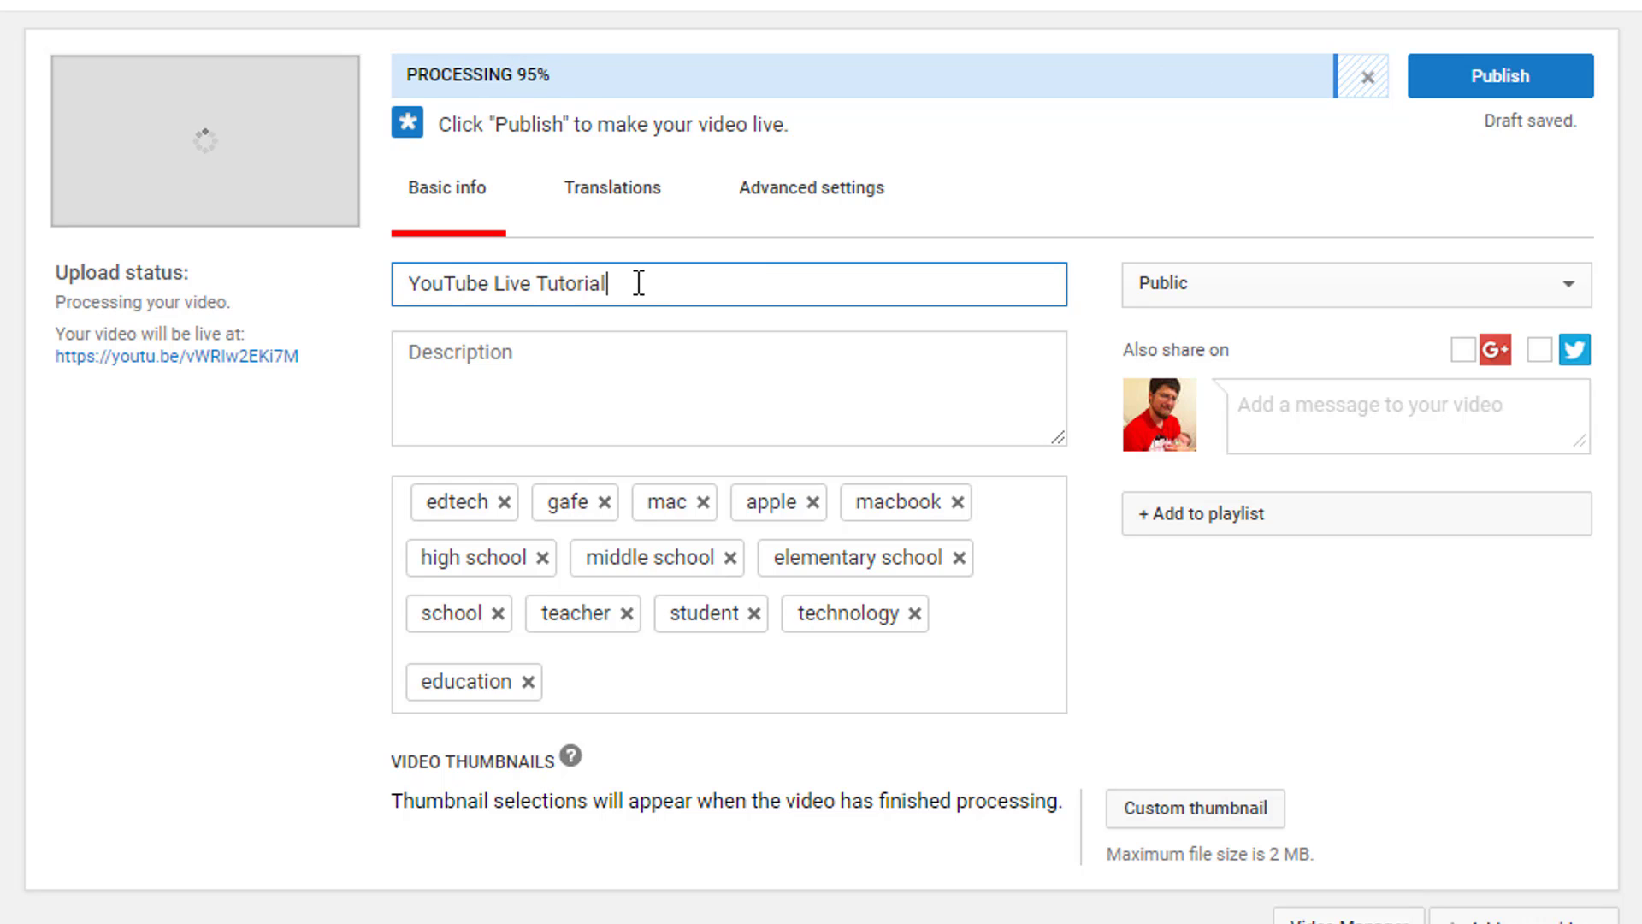
drag(638, 283, 341, 305)
click(610, 274)
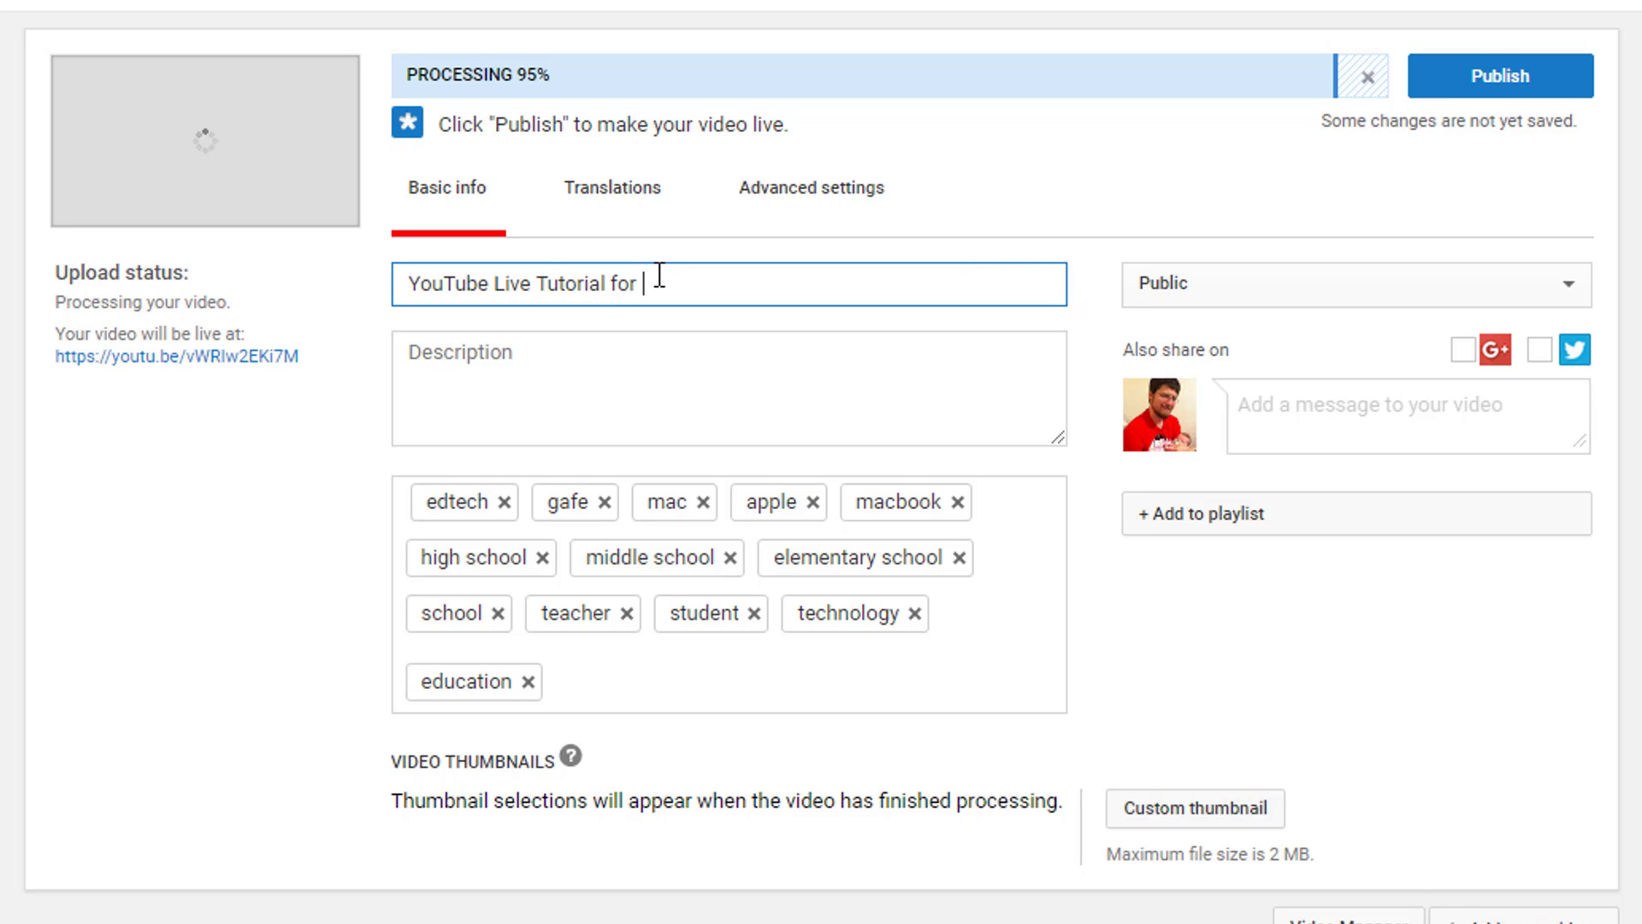
text(for EDCIT 560)
Enter "Here's my descripiton." as the video's description
click(833, 386)
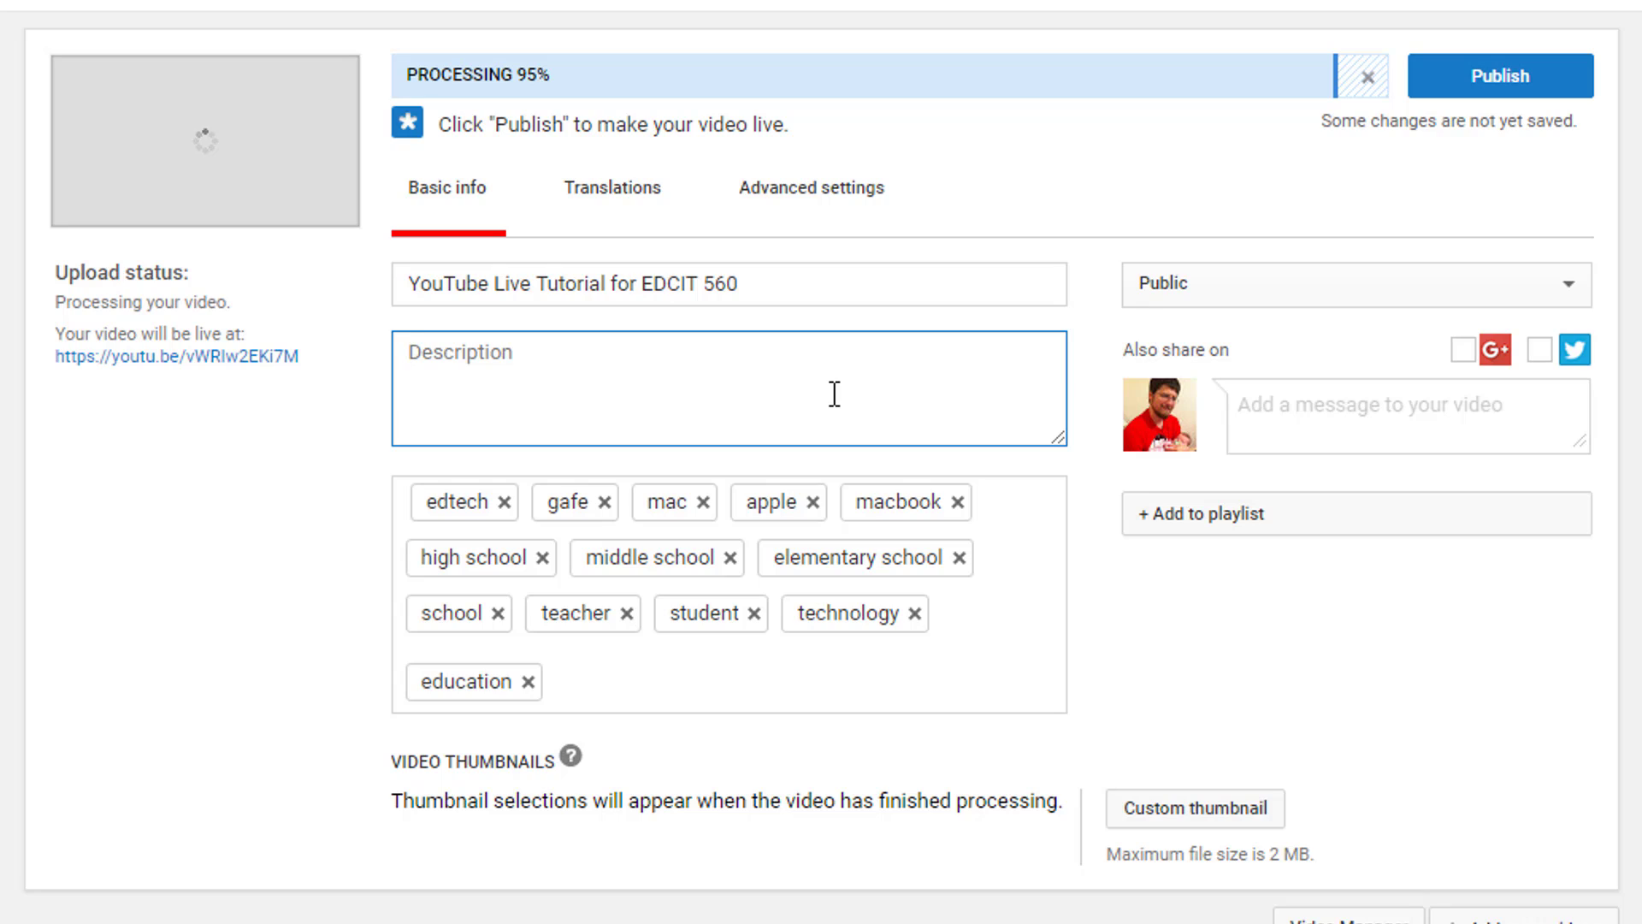
text(Here's my desc)
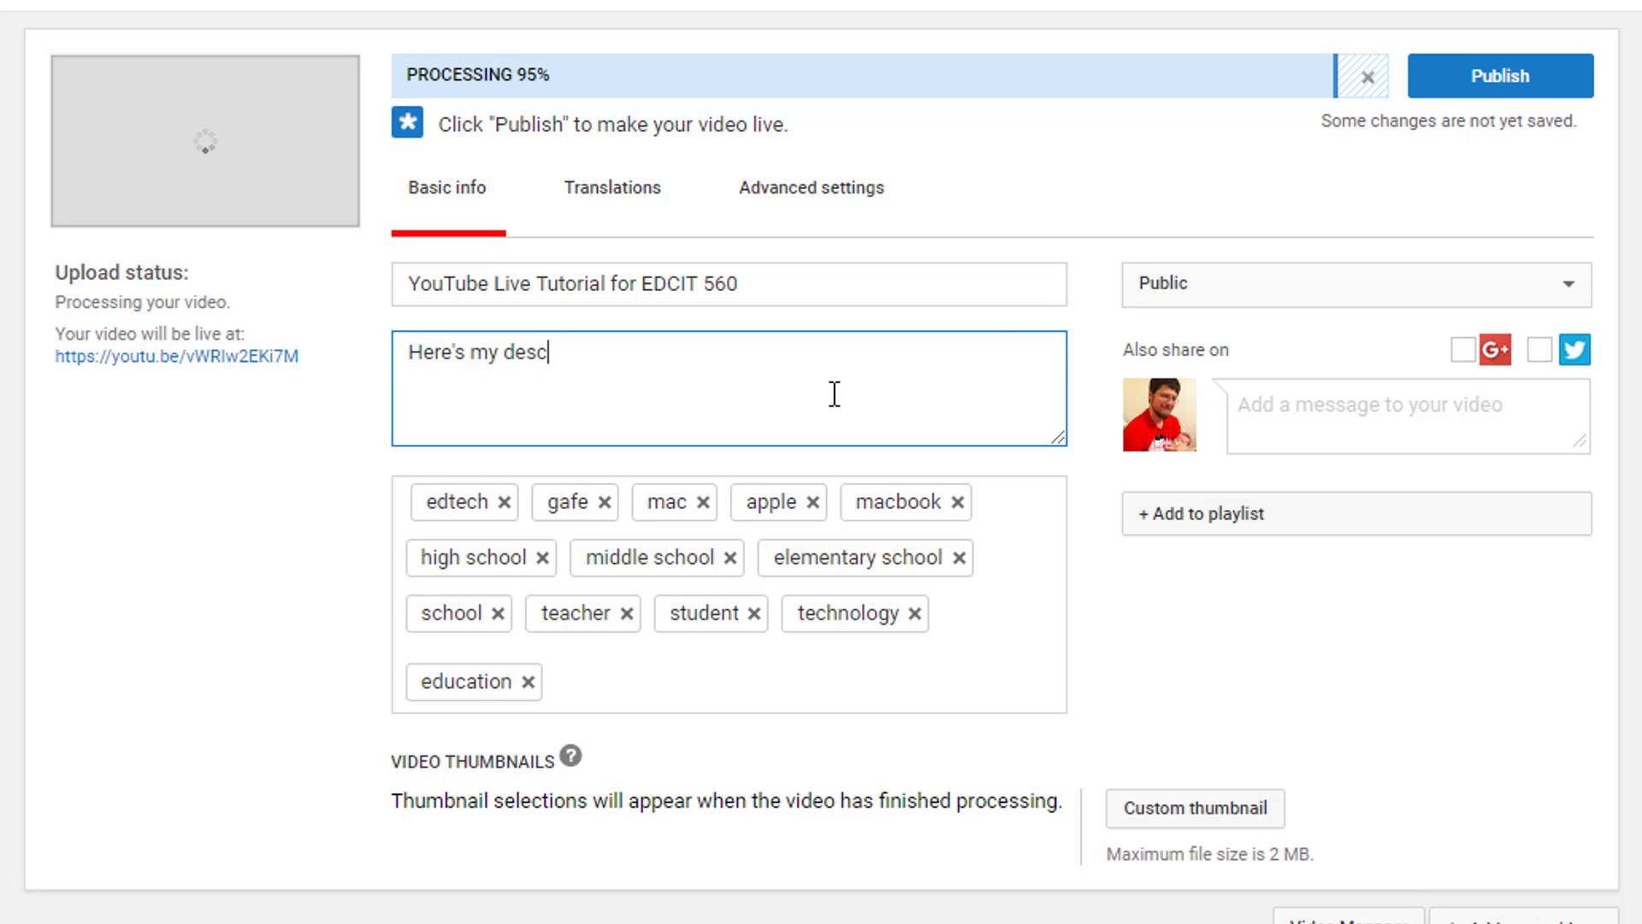
text(ripitohn)
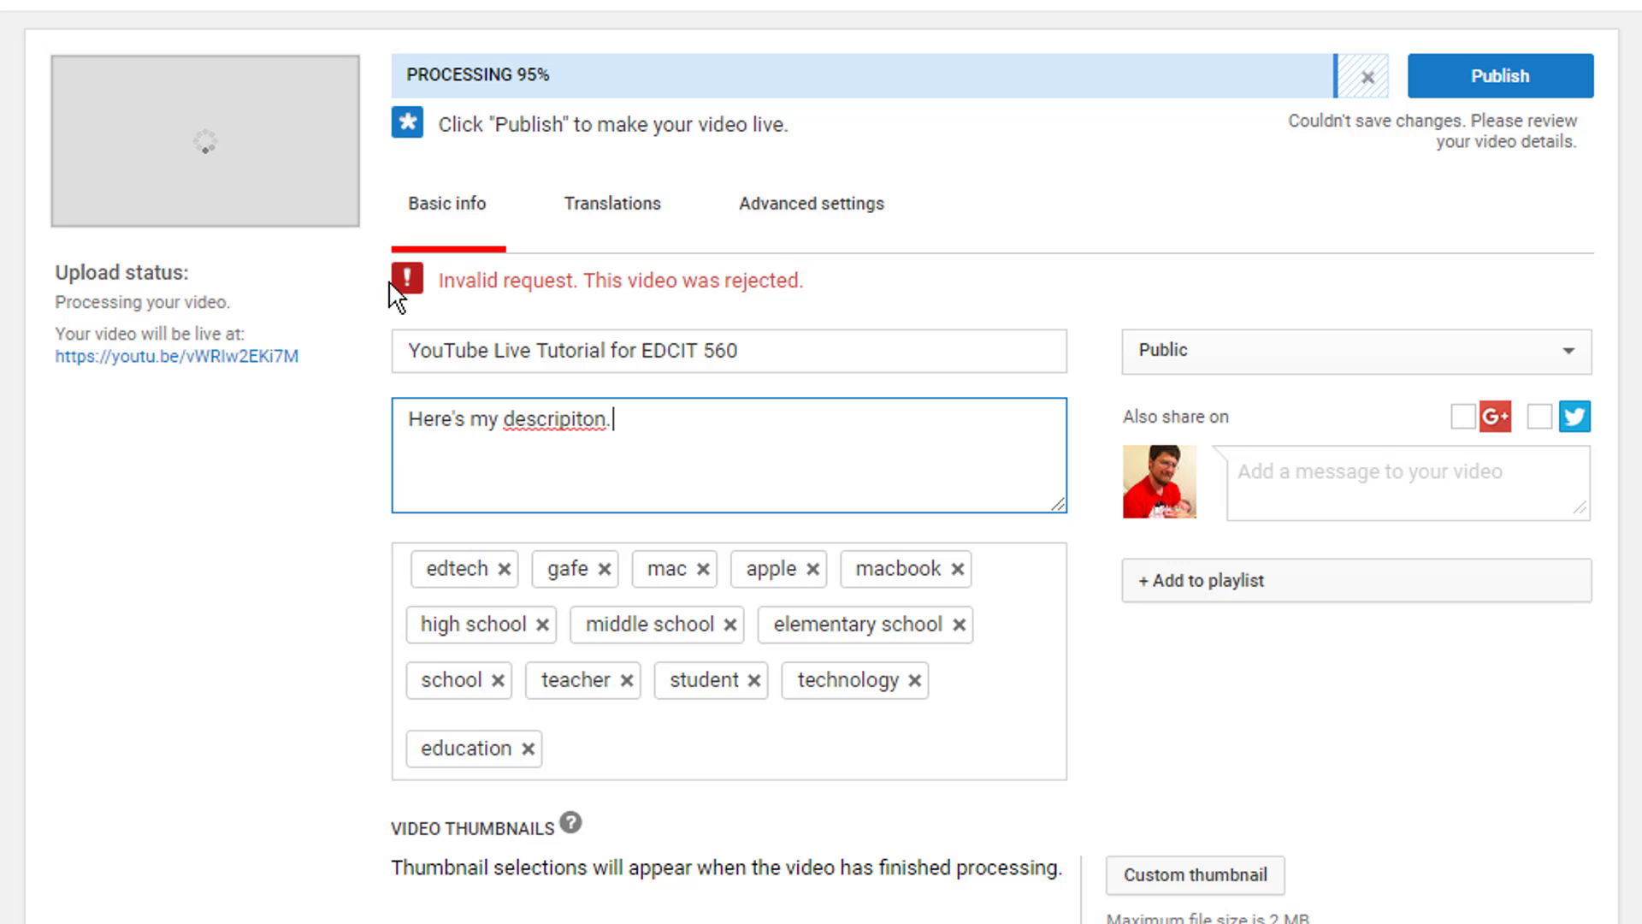
drag(446, 280, 844, 286)
click(843, 286)
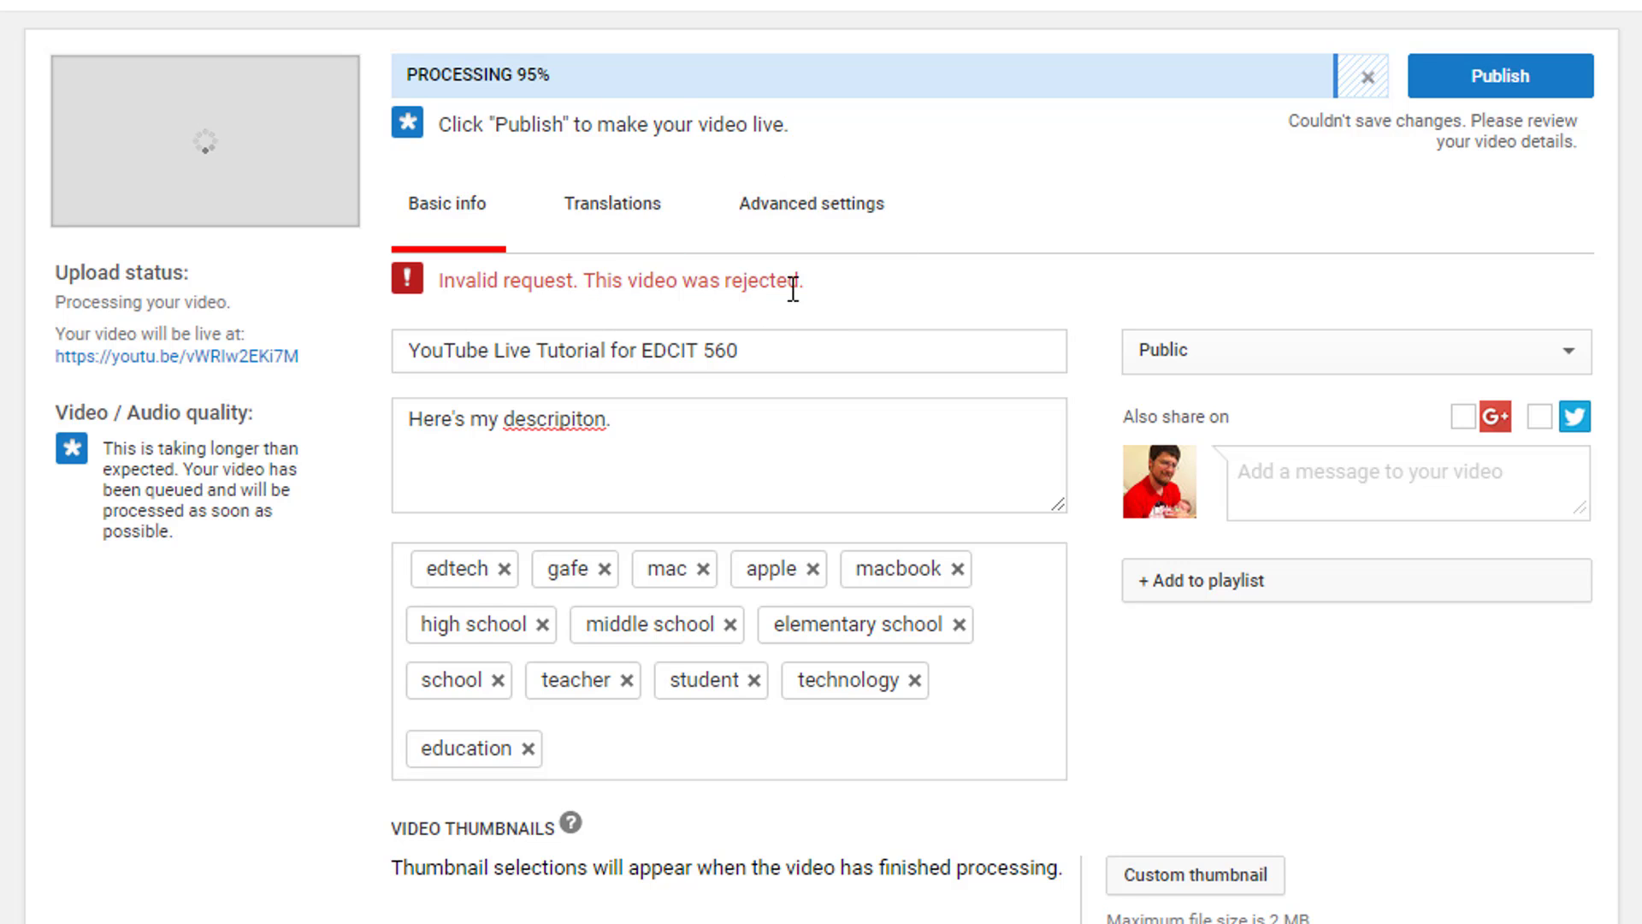
drag(855, 291, 398, 276)
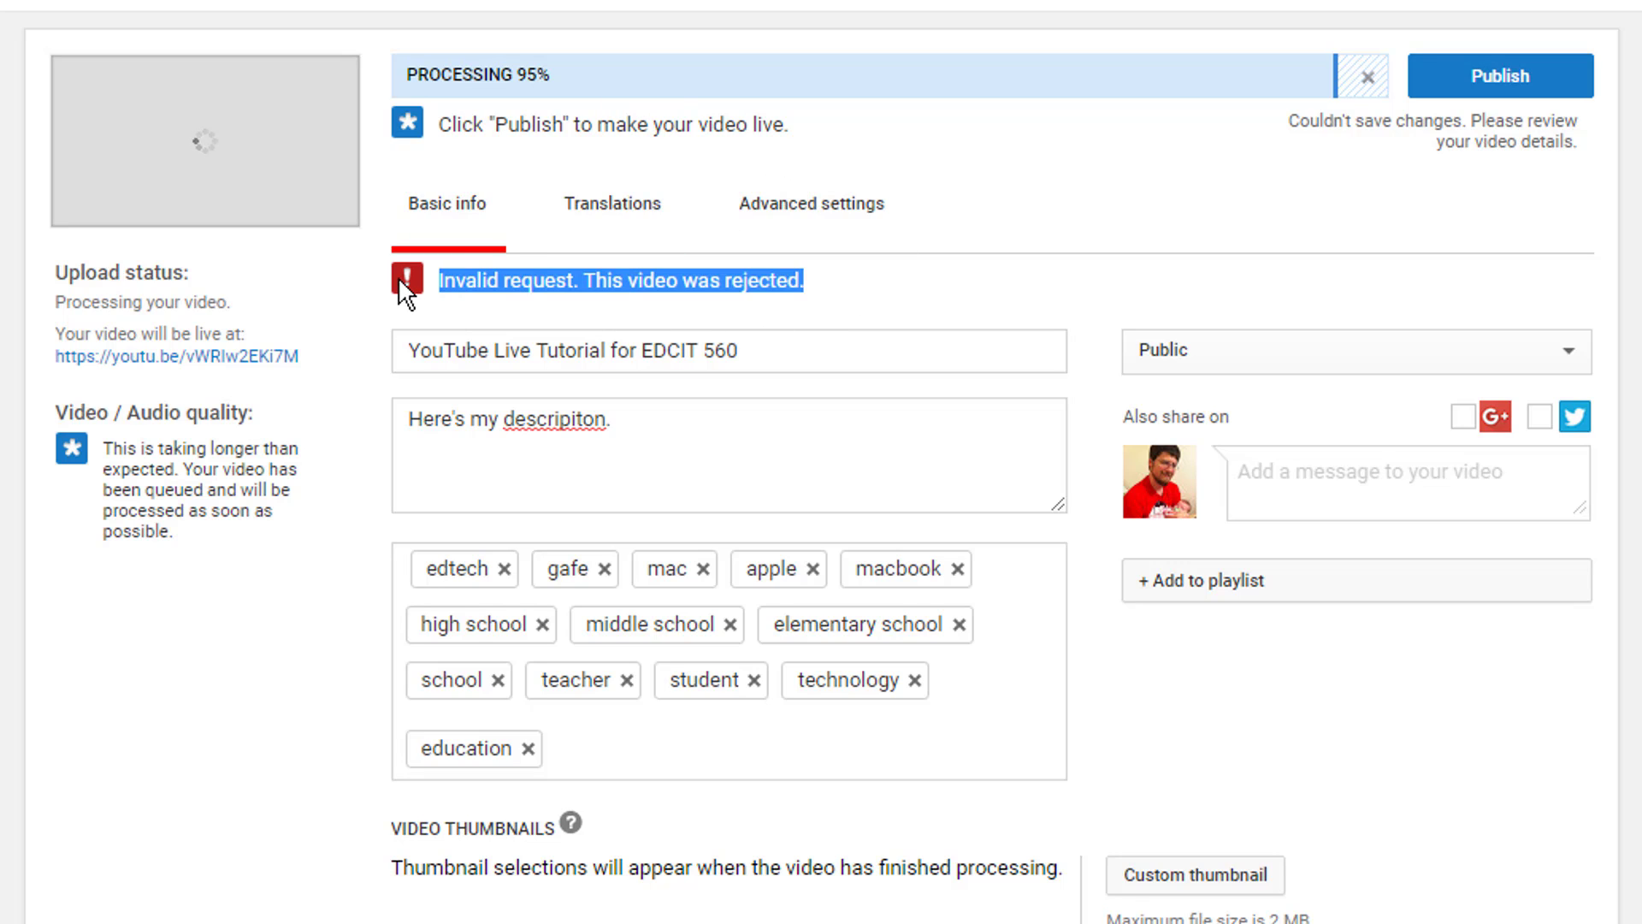
click(824, 284)
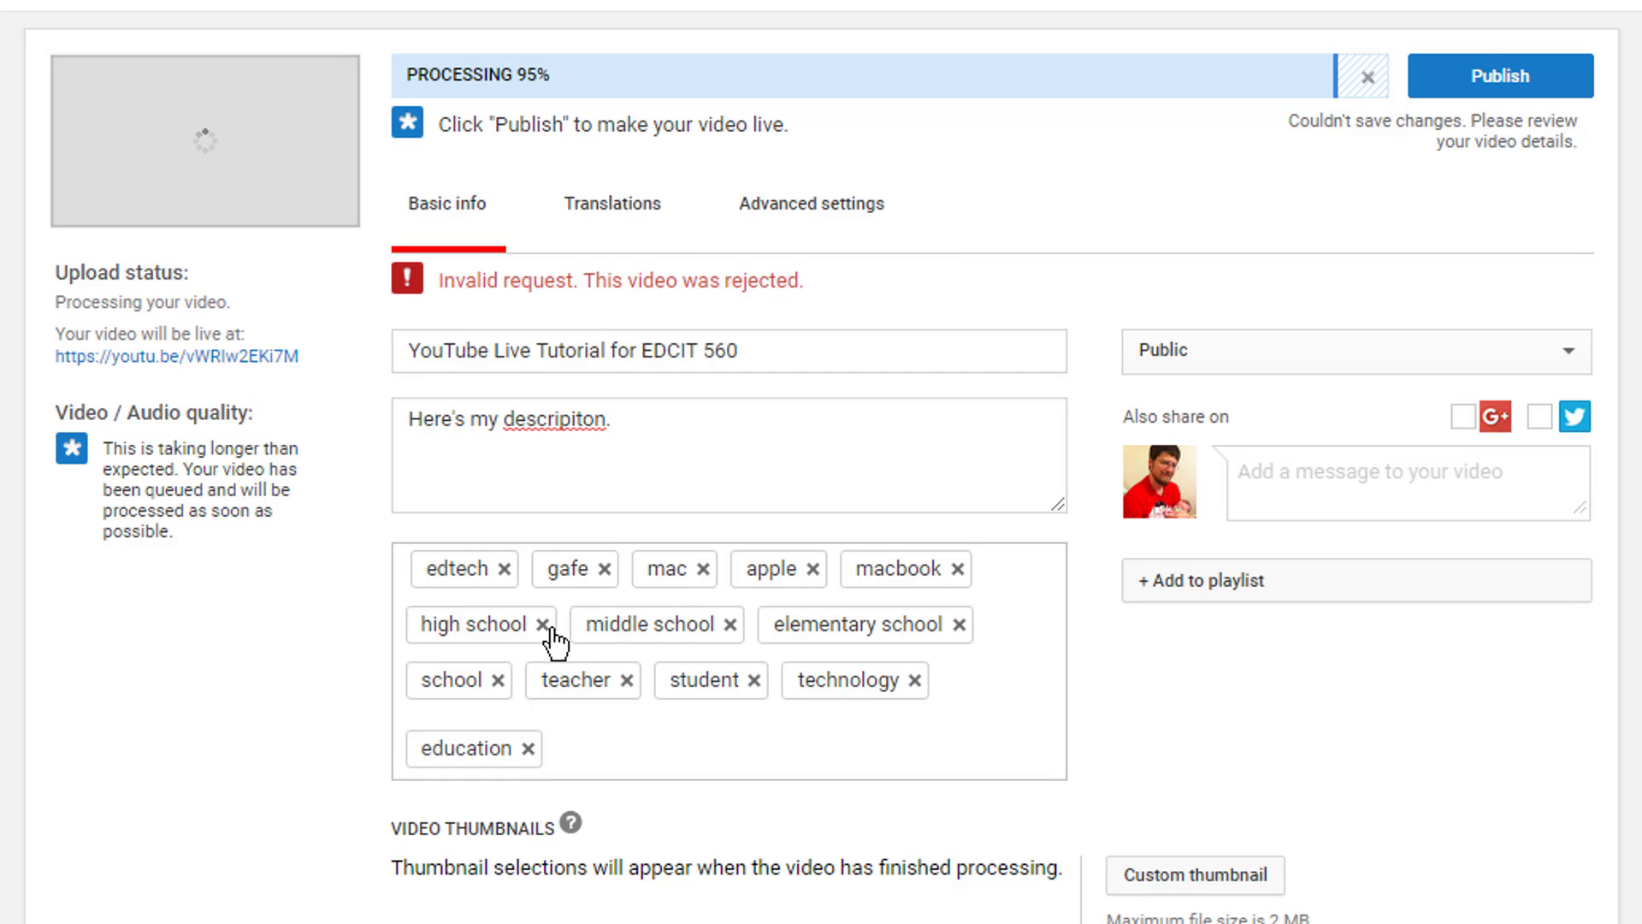
drag(504, 569, 632, 776)
click(674, 759)
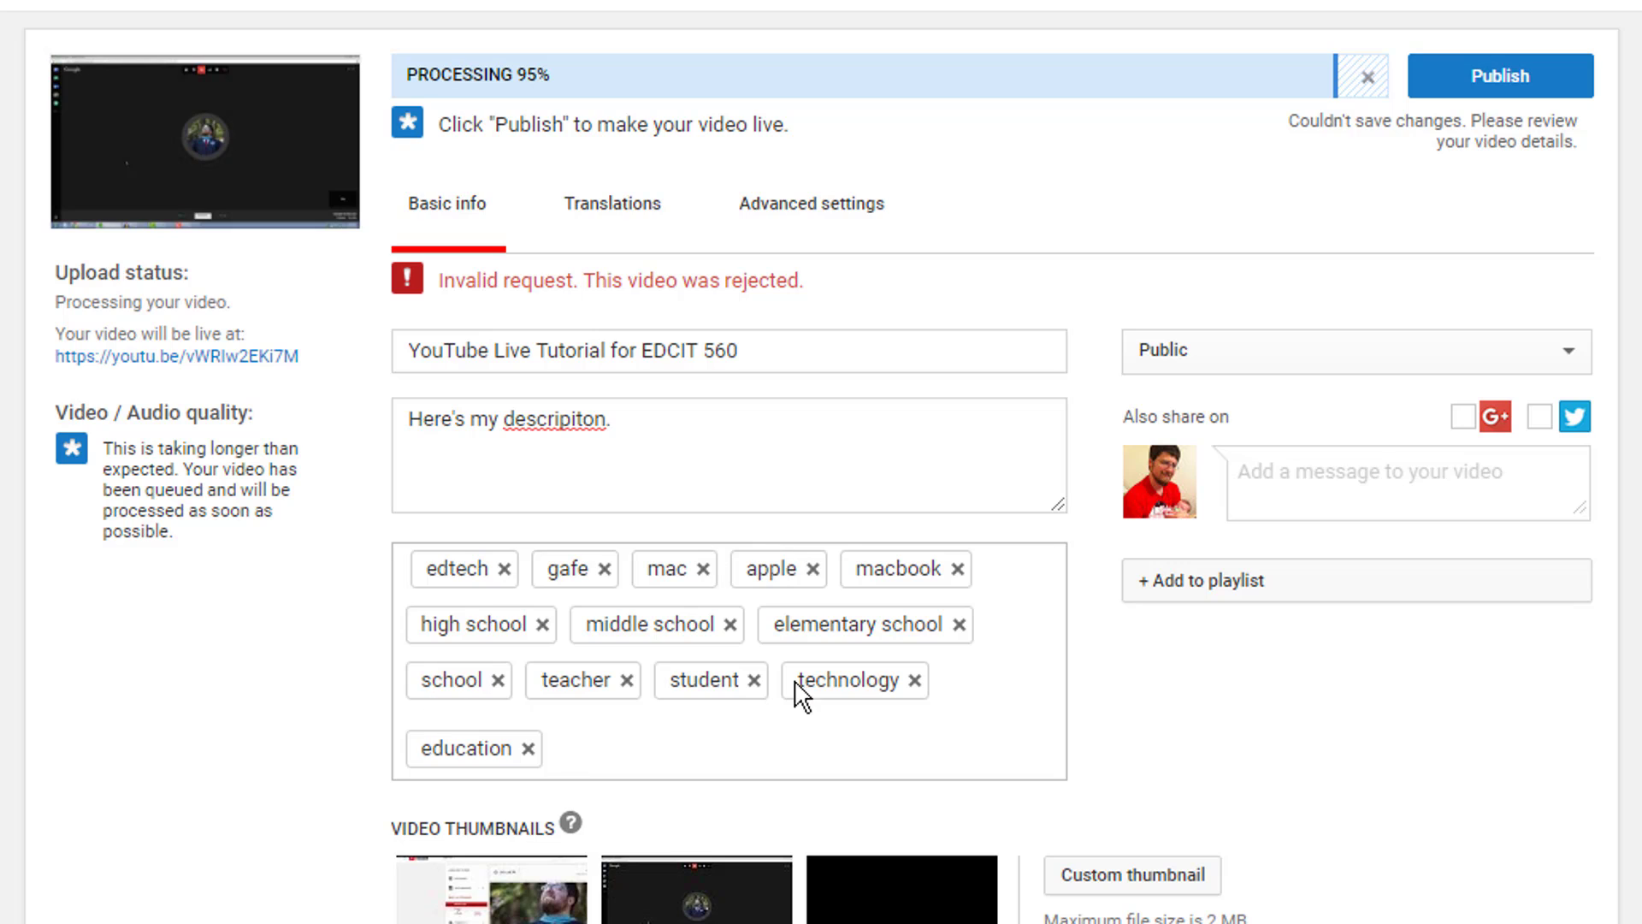
Remove all the default tags from the video, from edtech through education
click(503, 570)
click(484, 571)
click(483, 571)
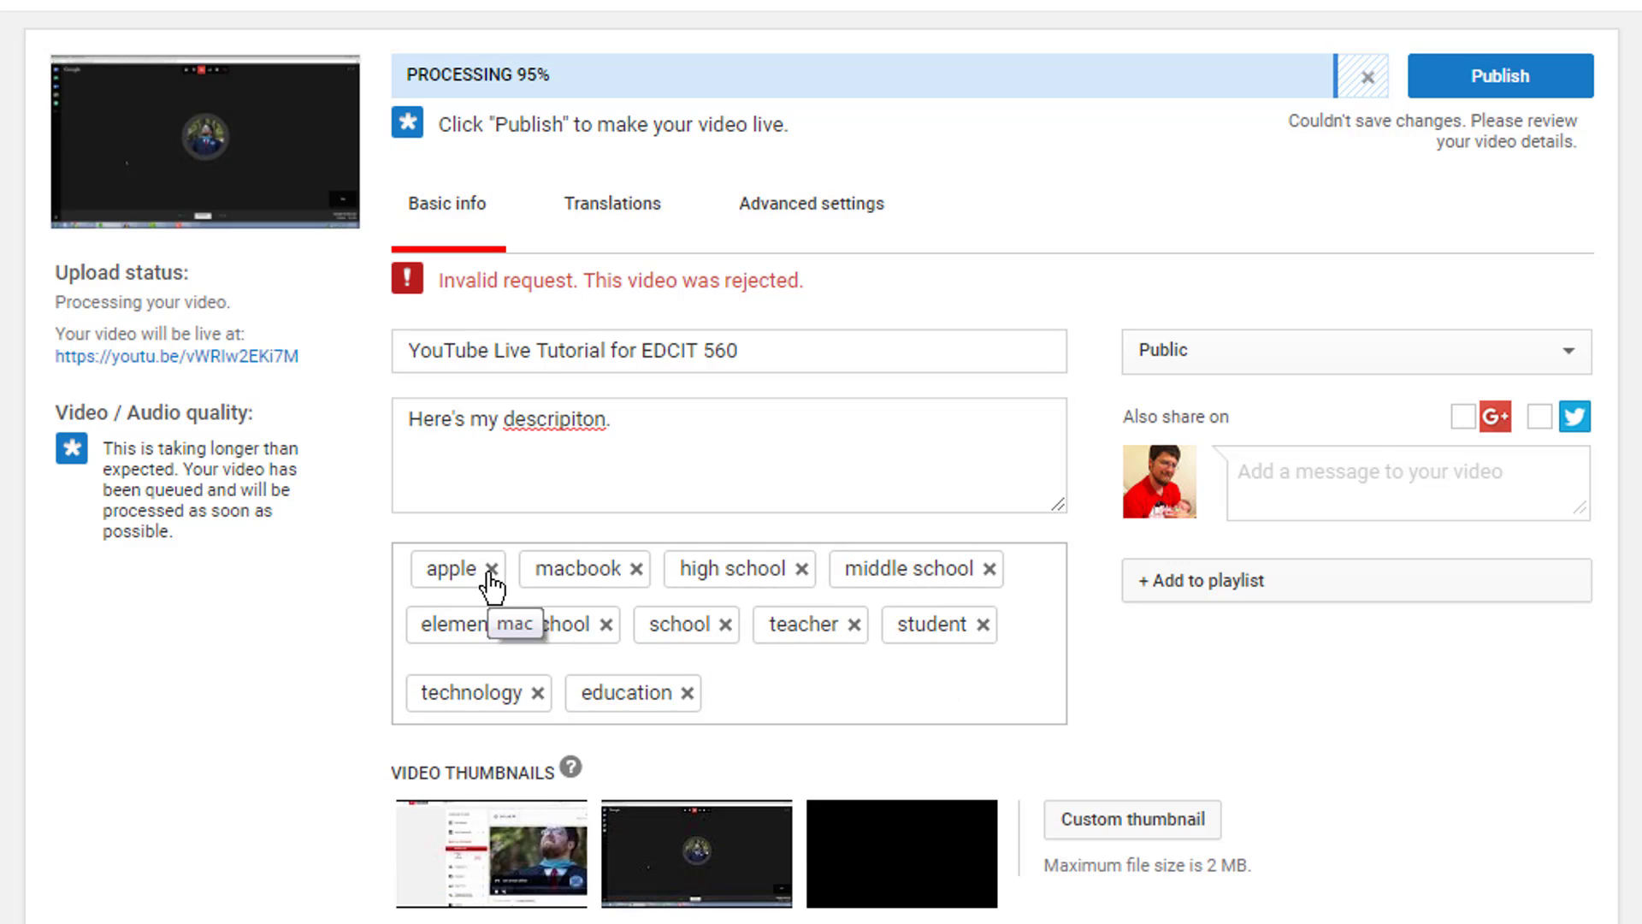
click(490, 570)
click(529, 570)
click(548, 570)
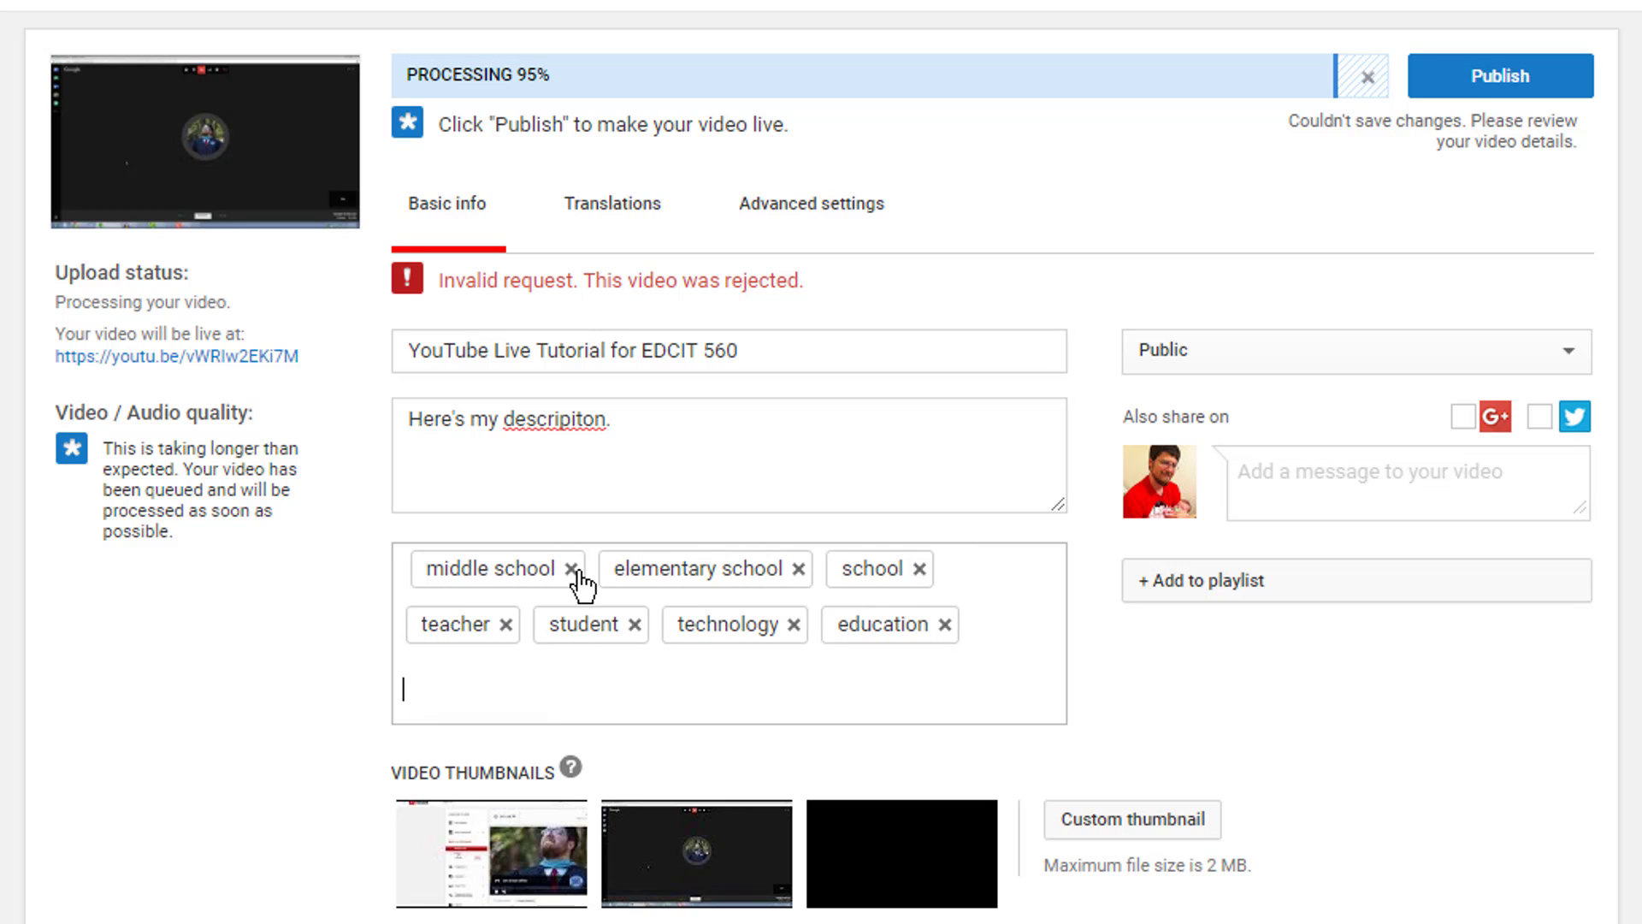
click(571, 570)
click(607, 570)
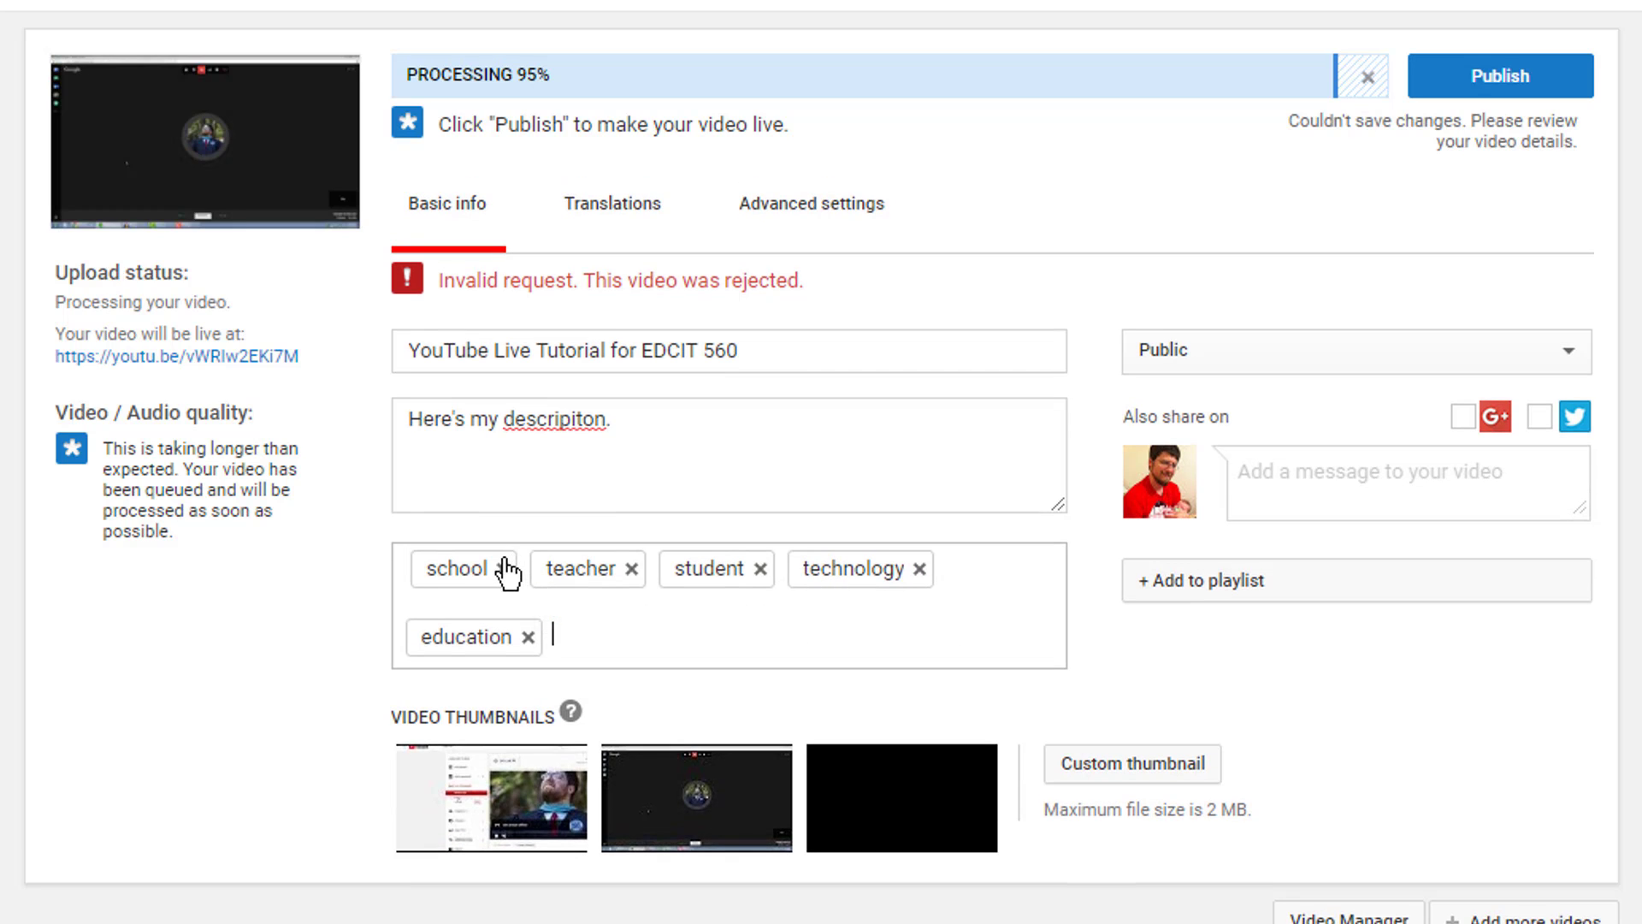
click(503, 569)
click(511, 569)
click(511, 580)
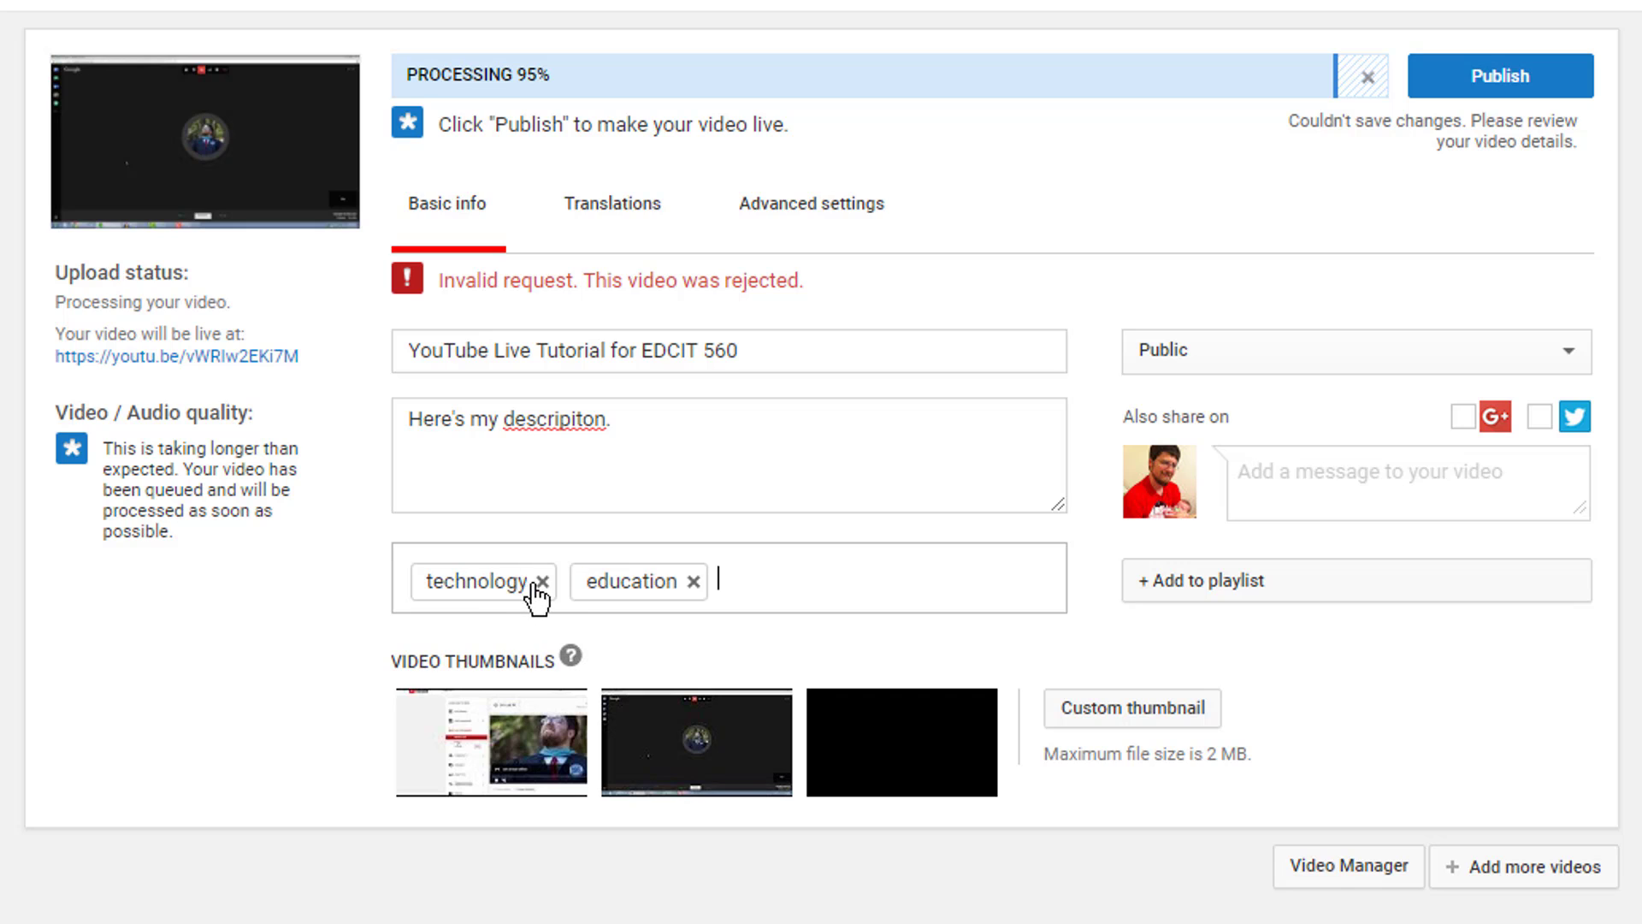
click(549, 581)
click(539, 581)
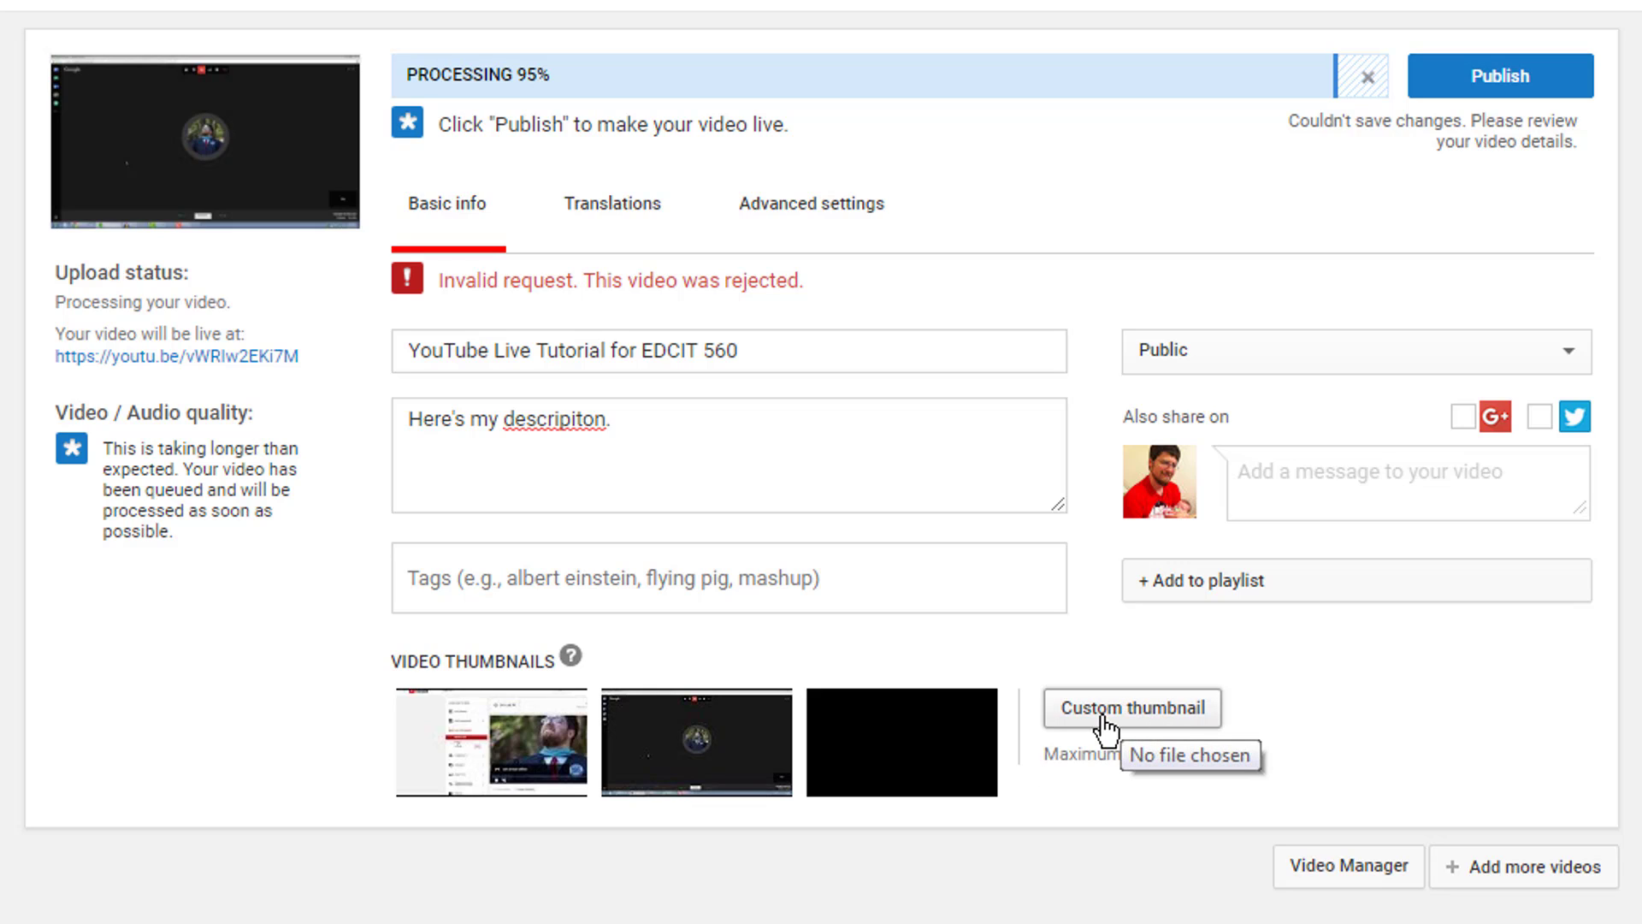
Set the video's privacy to Unlisted
click(1349, 355)
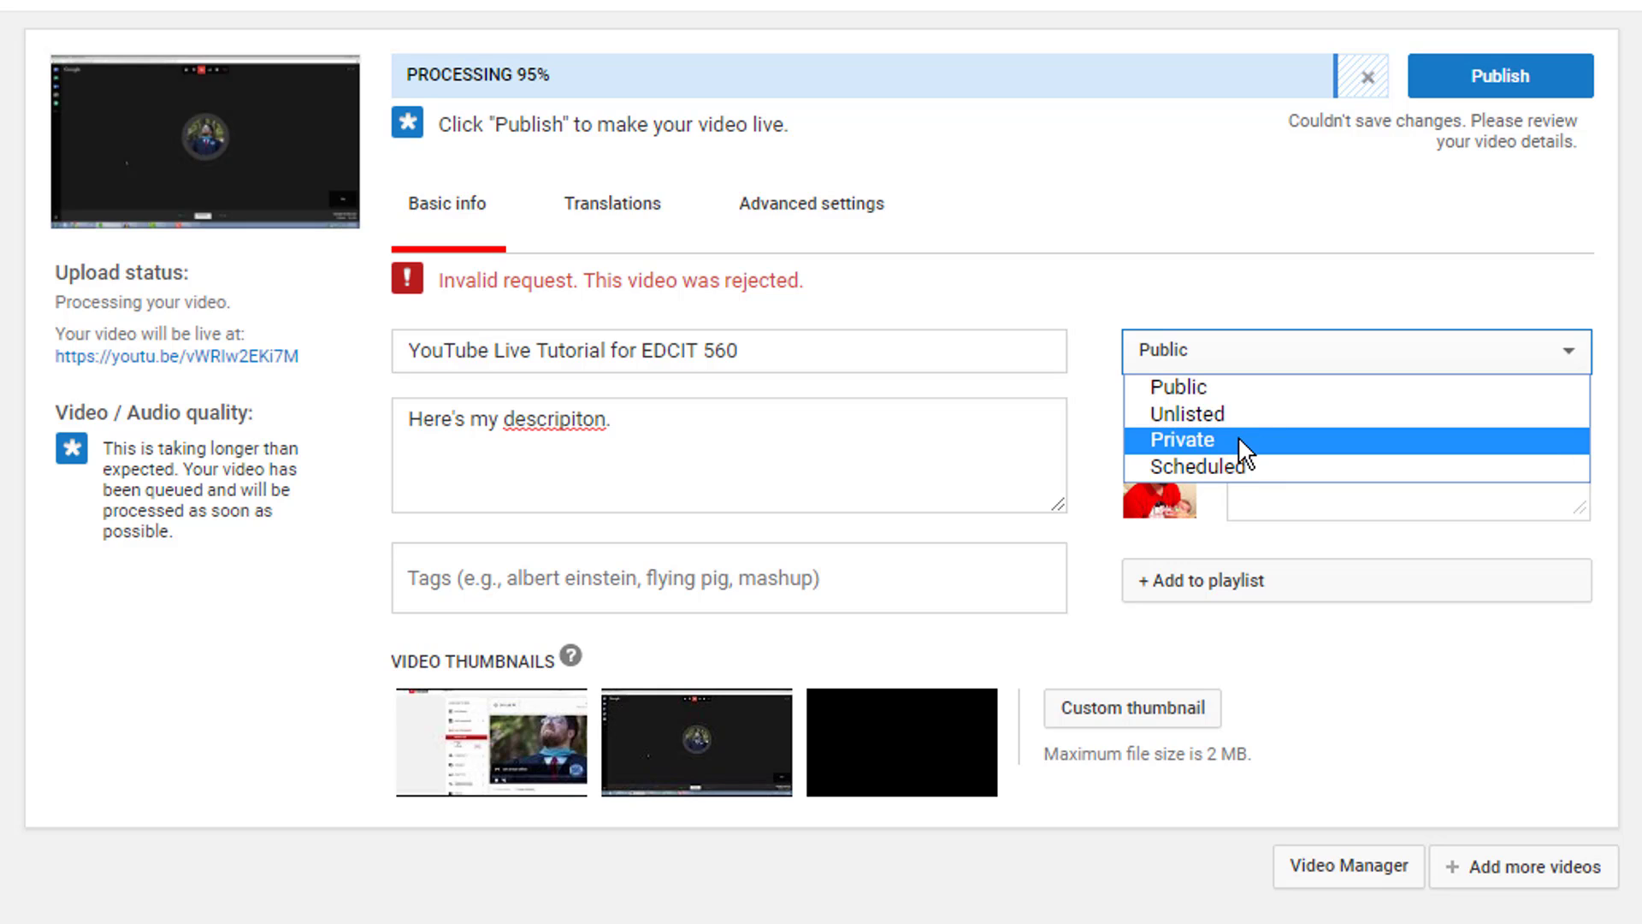
click(1197, 414)
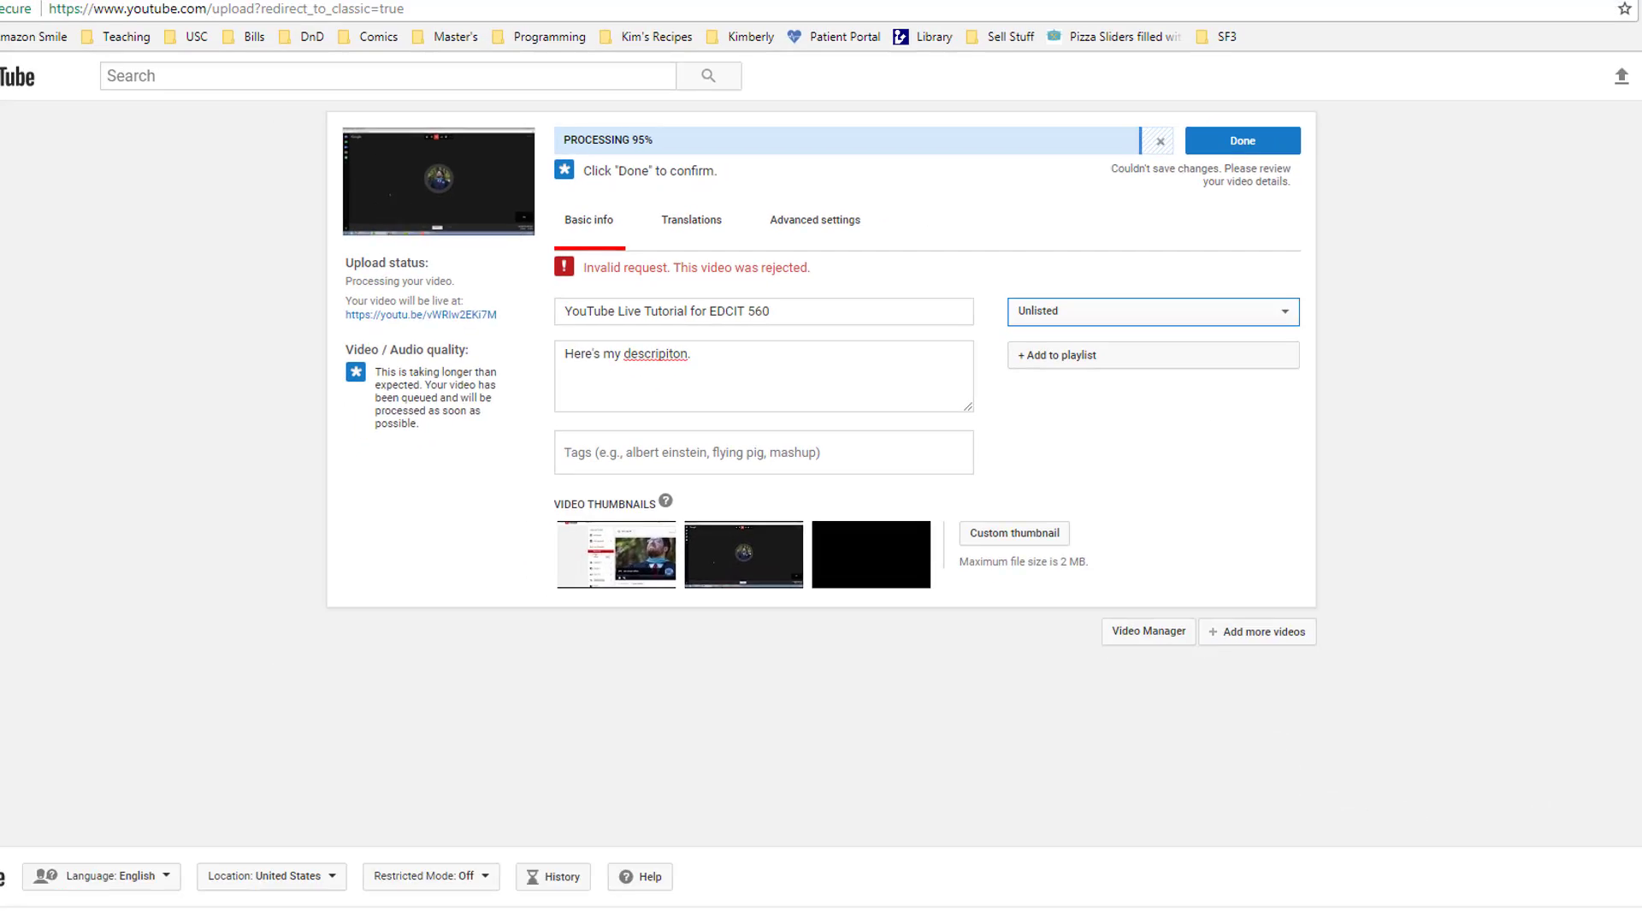
Return to the Creator Studio dashboard, leaving the upload page despite unsaved changes
click(1603, 99)
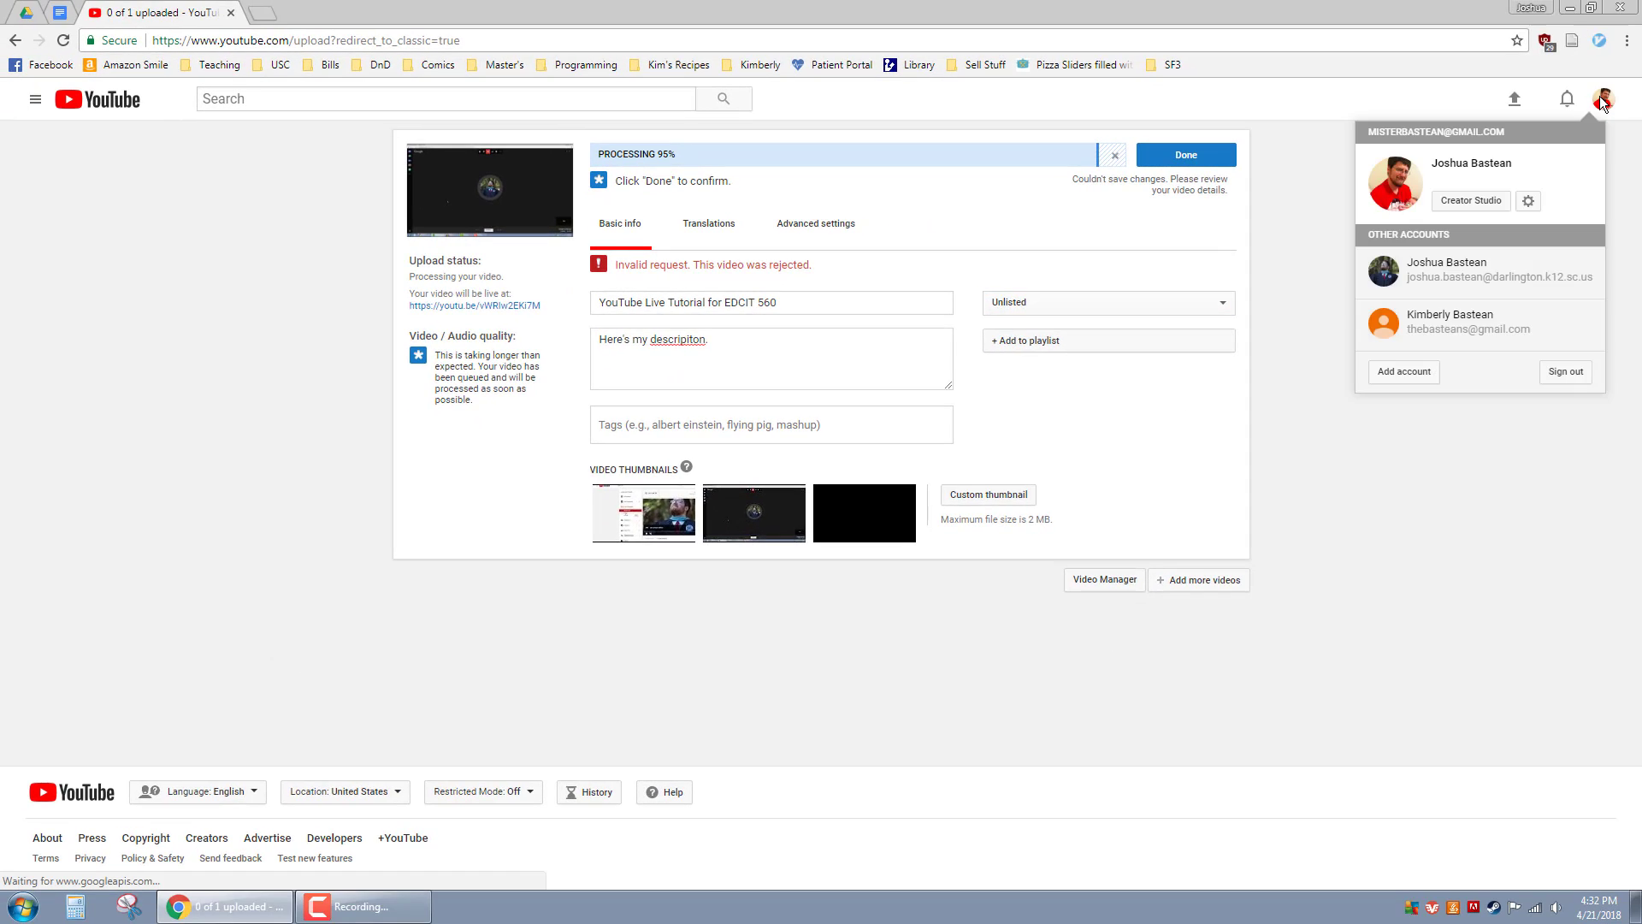
click(1480, 205)
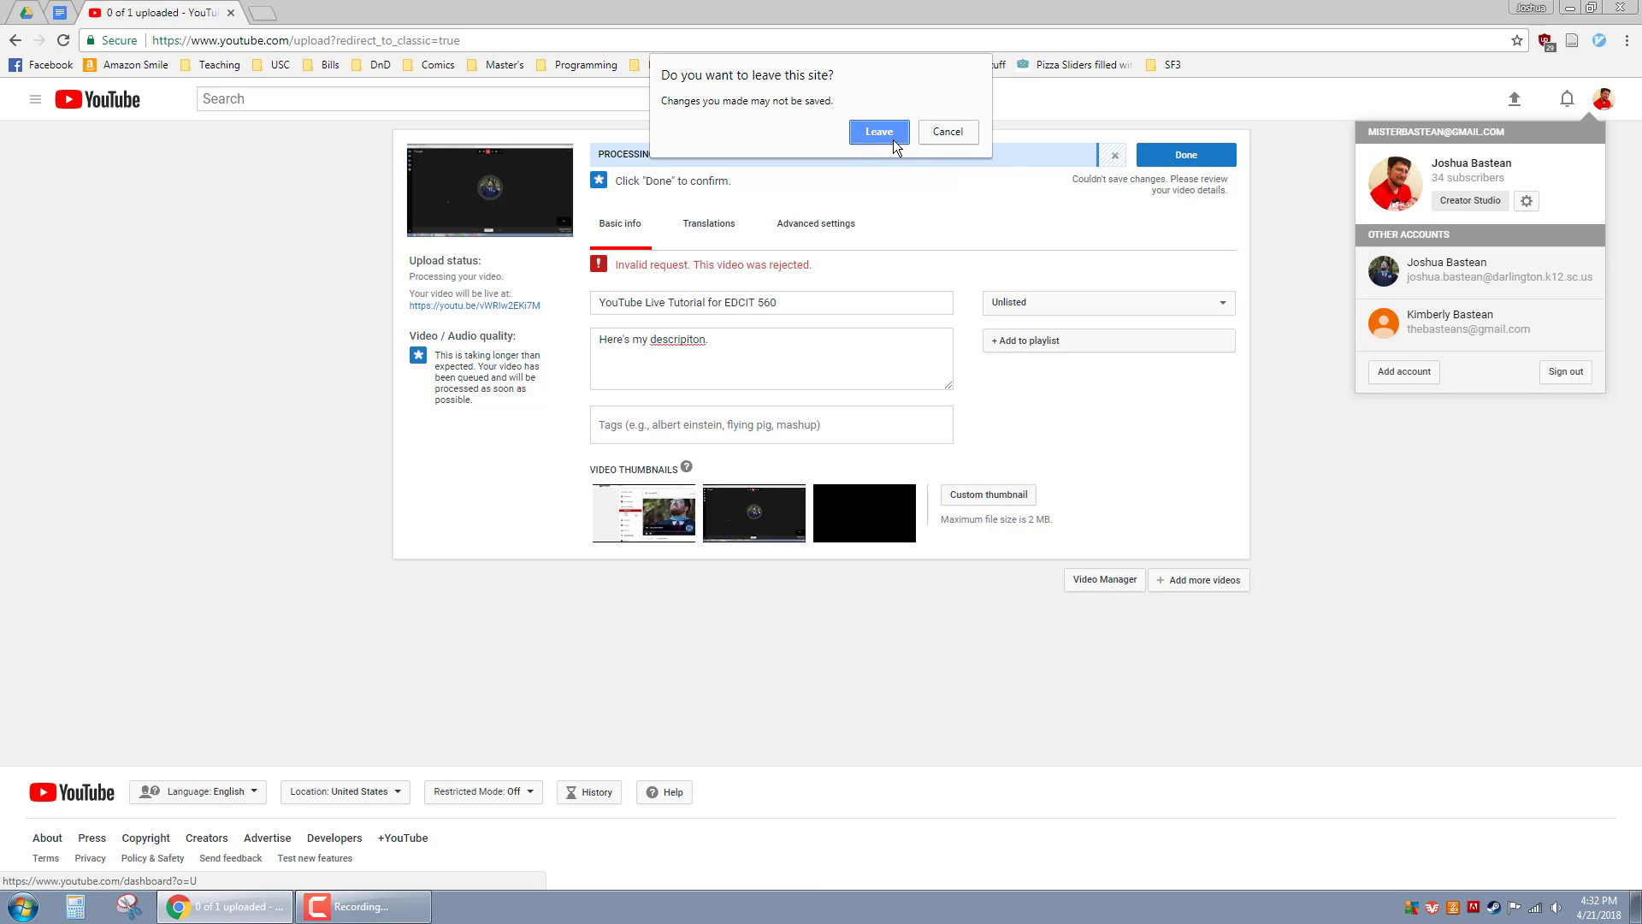
click(872, 127)
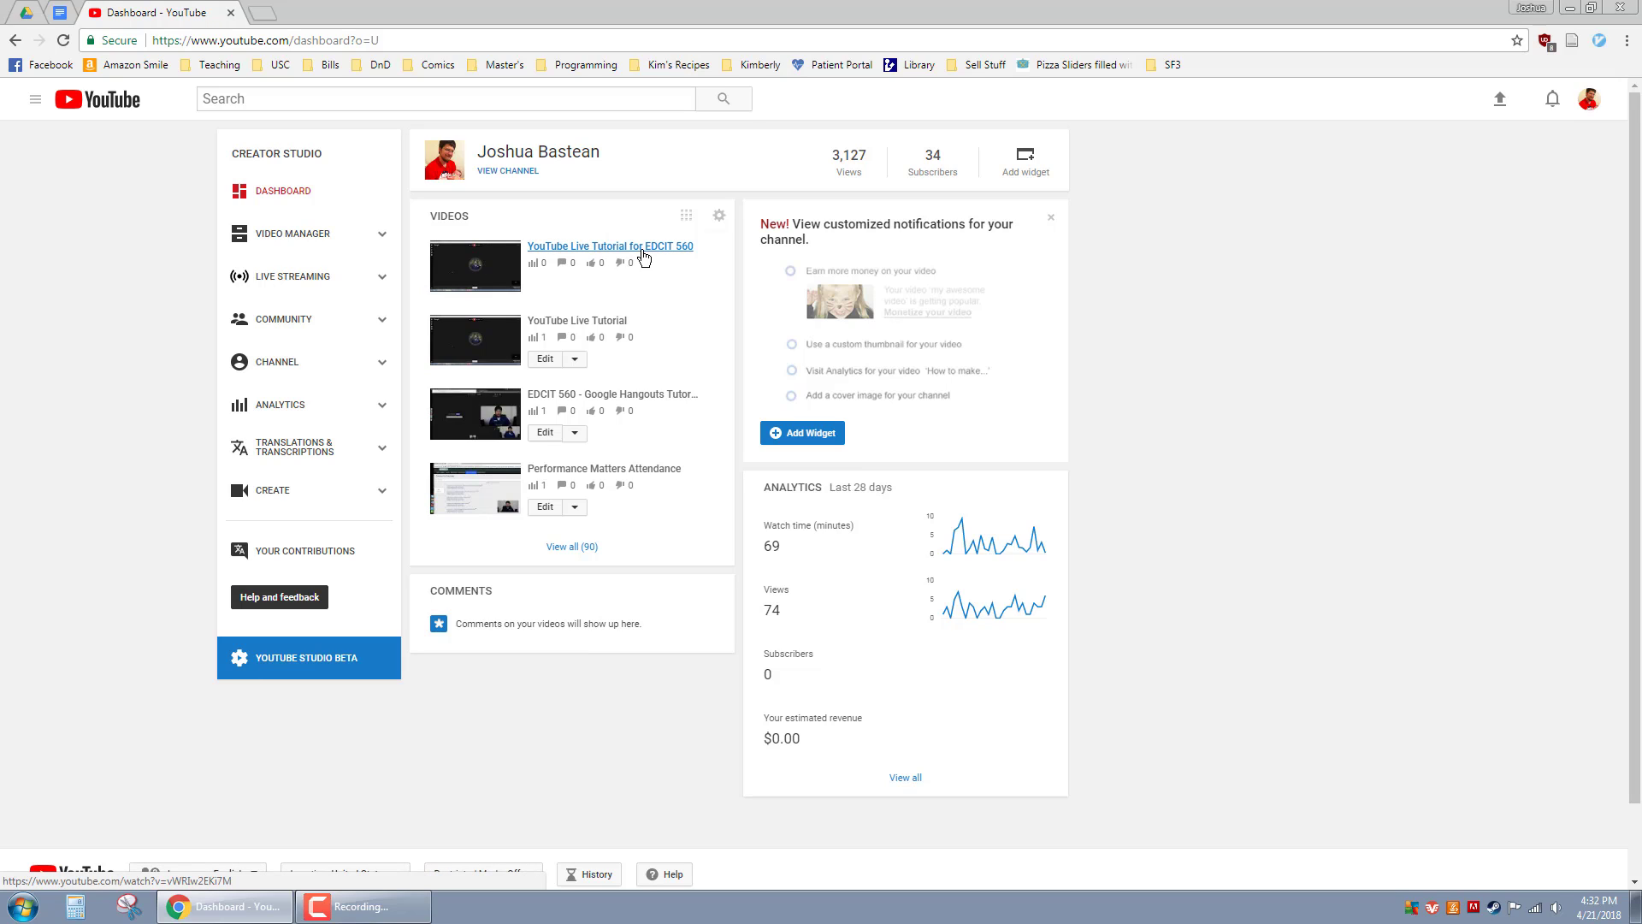
View the YouTube Live Tutorial for EDCIT 560 video page, close it, and open the earlier YouTube Live Tutorial video's editing page
click(604, 250)
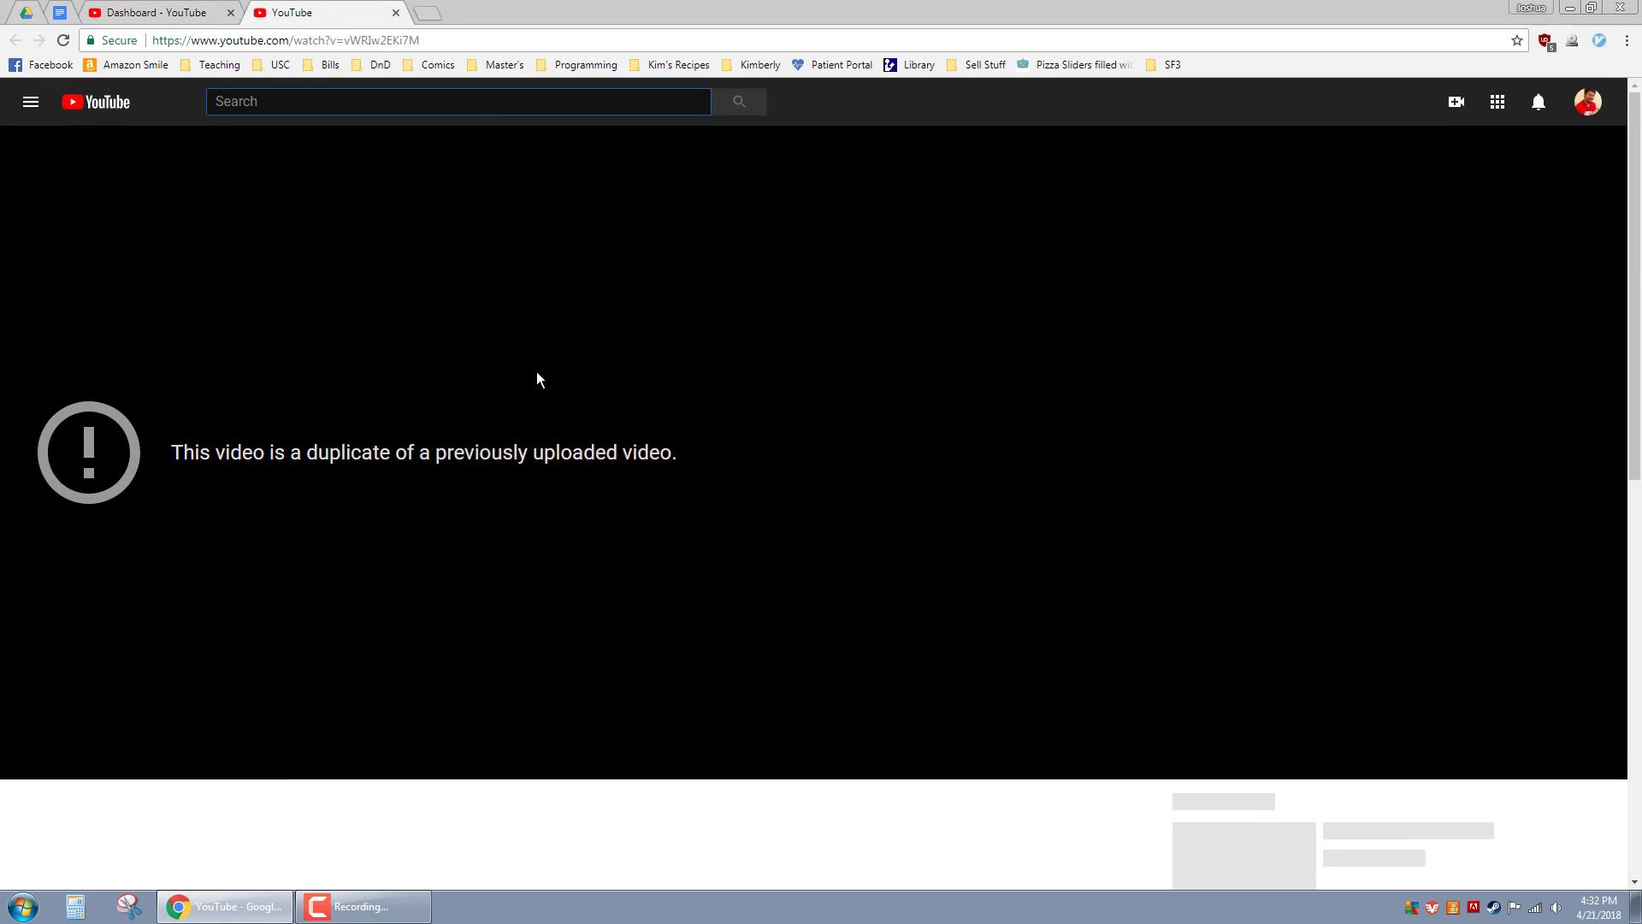
click(396, 13)
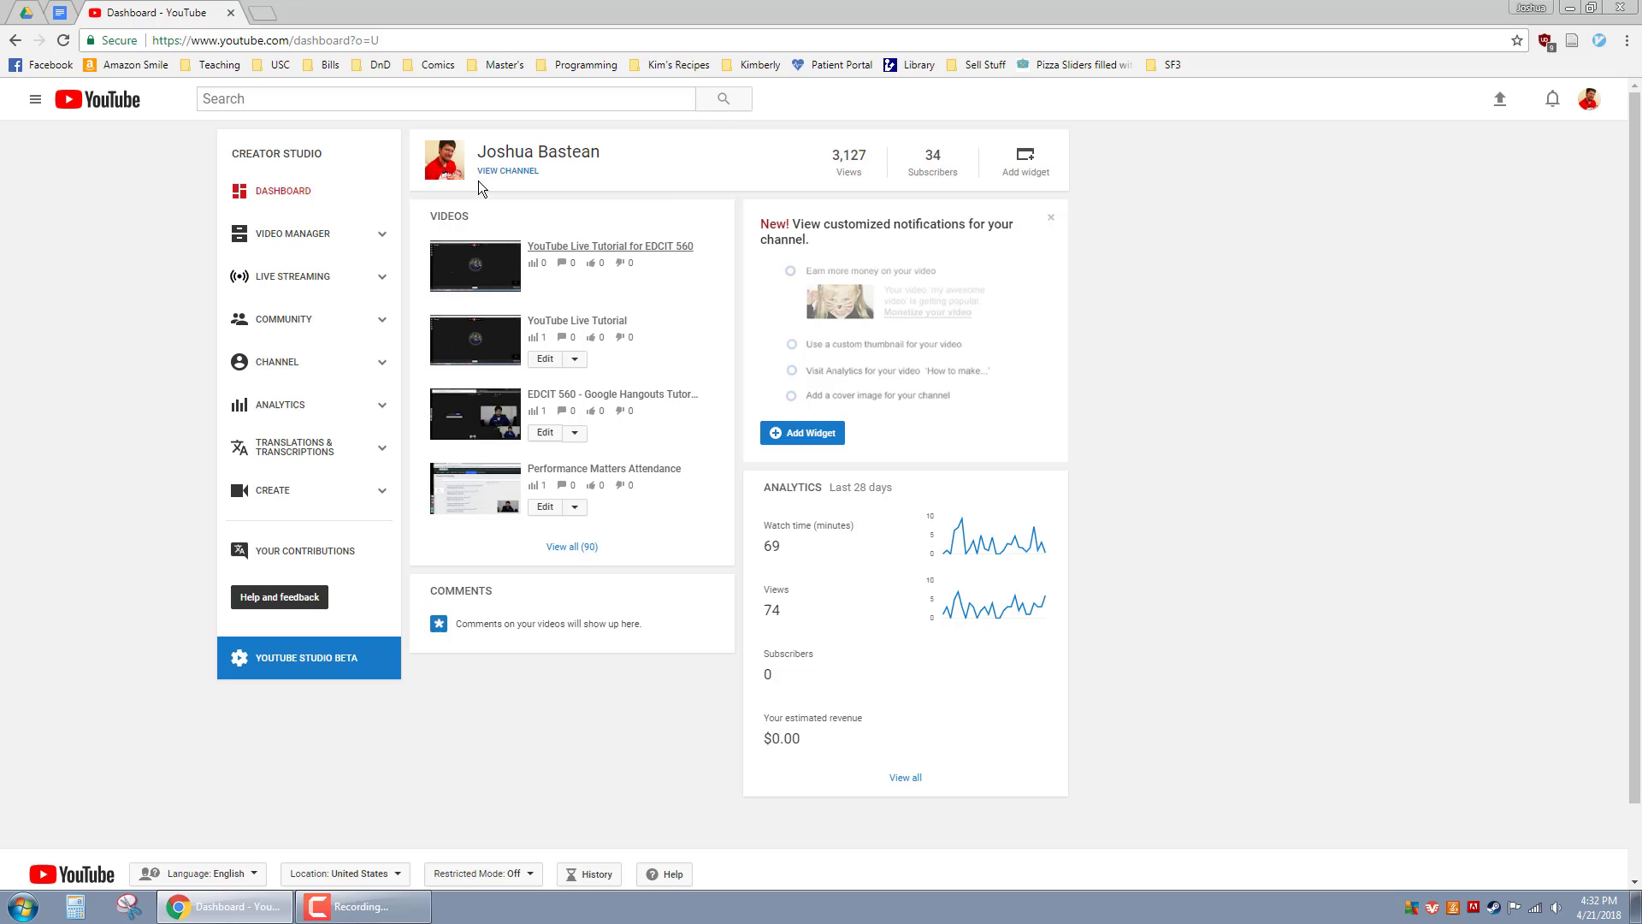
click(588, 321)
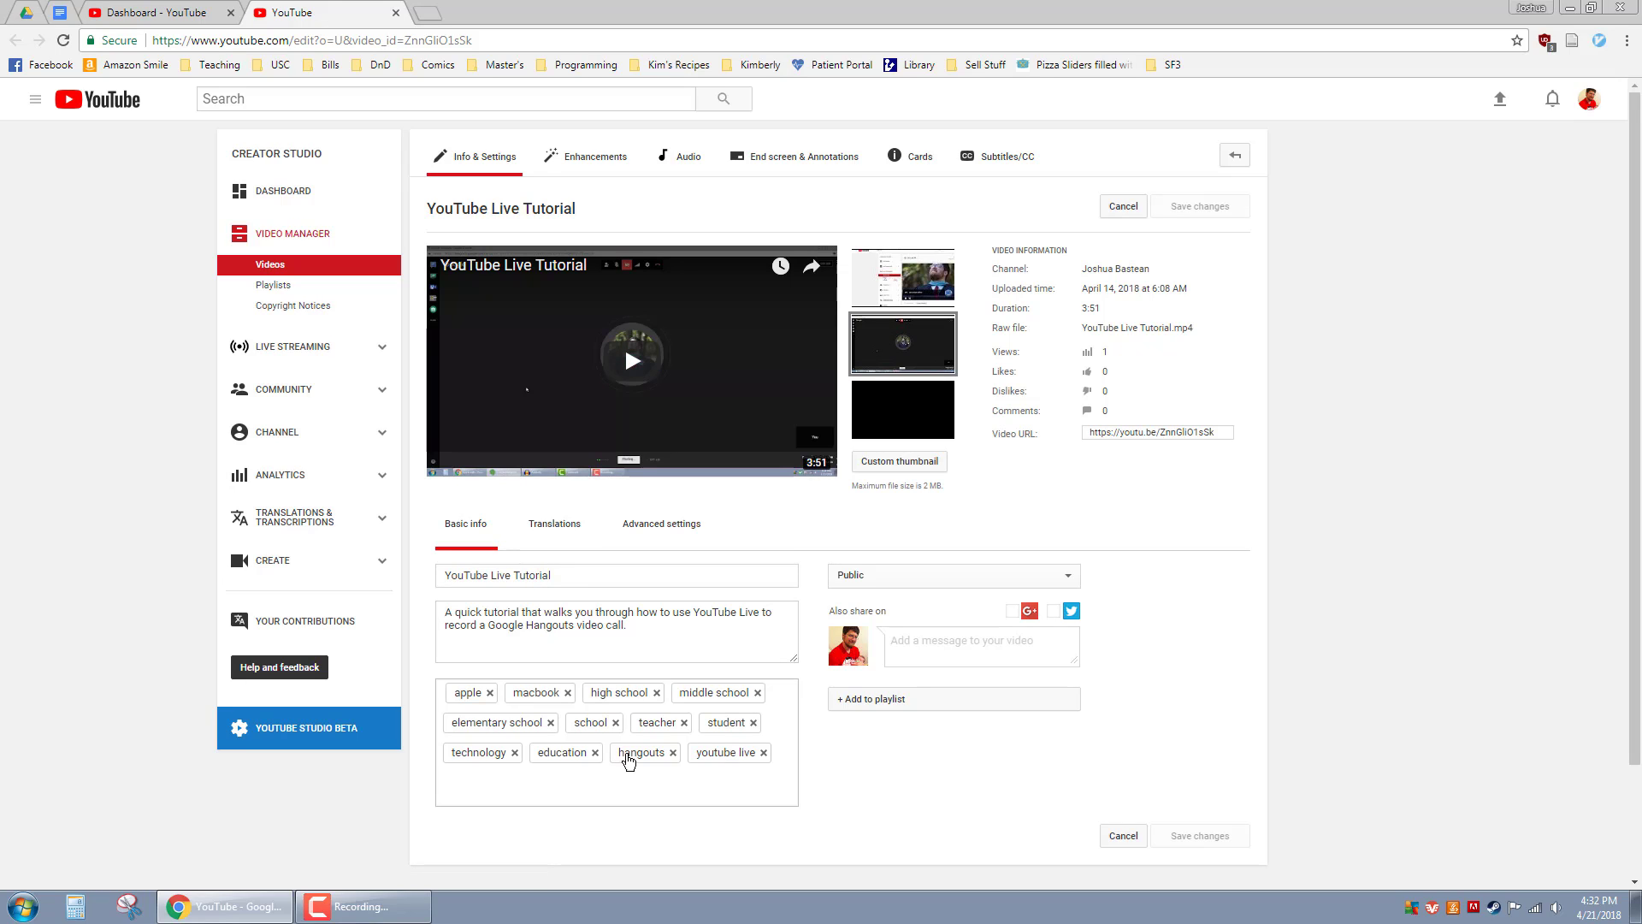
Toggle Allow comments off and back on in the video's advanced settings, and leave the editing page without saving
click(671, 523)
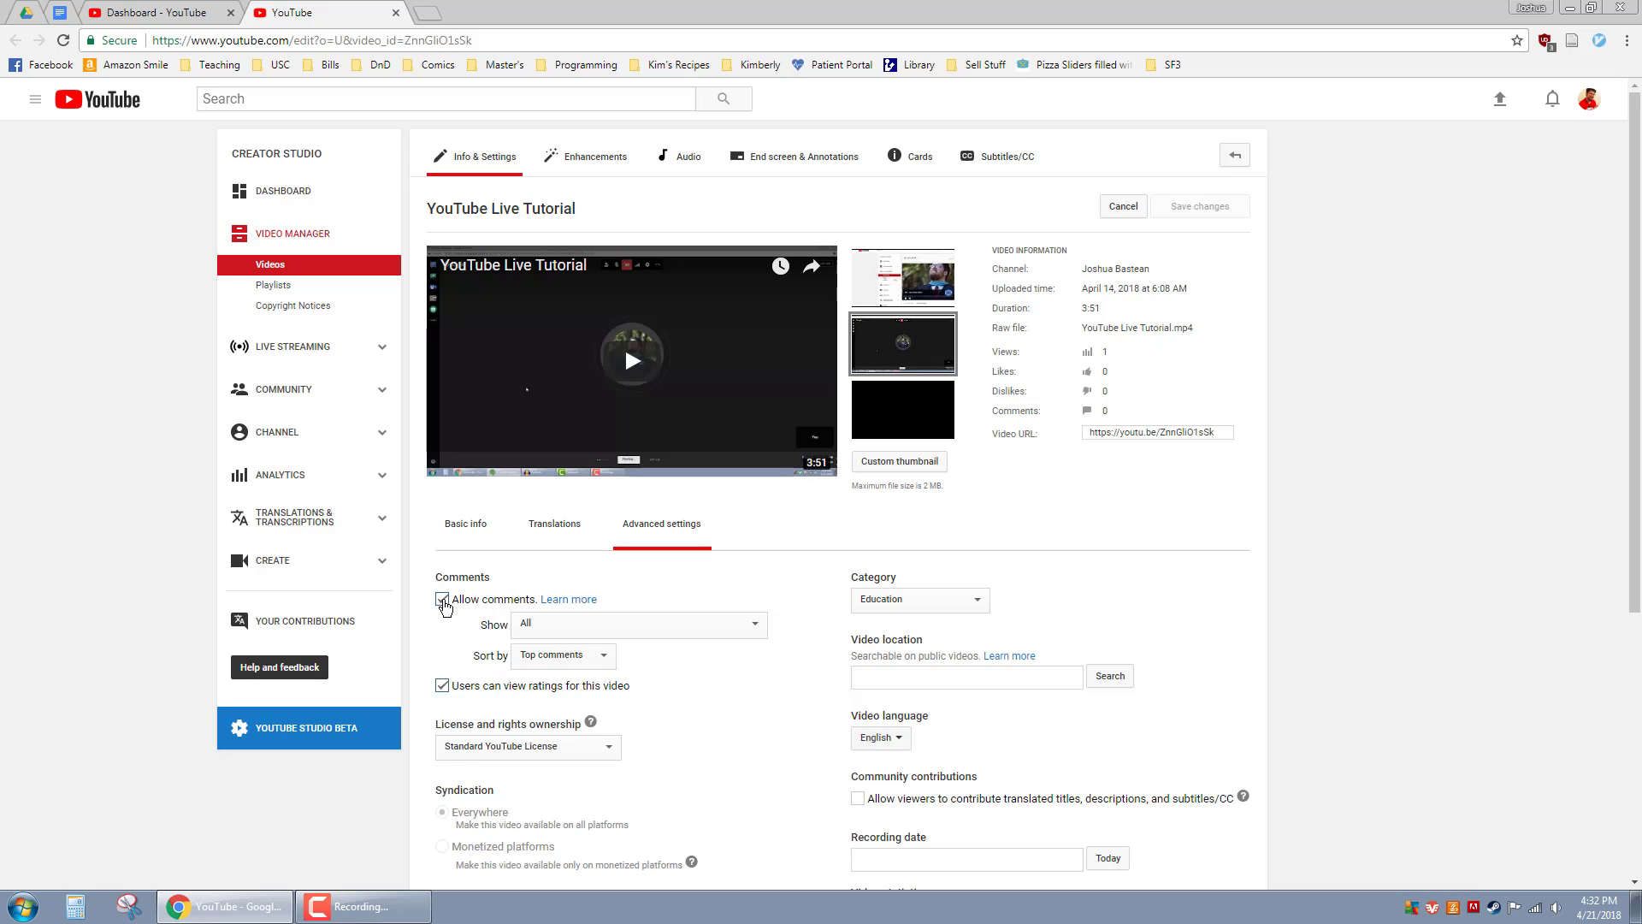
click(443, 601)
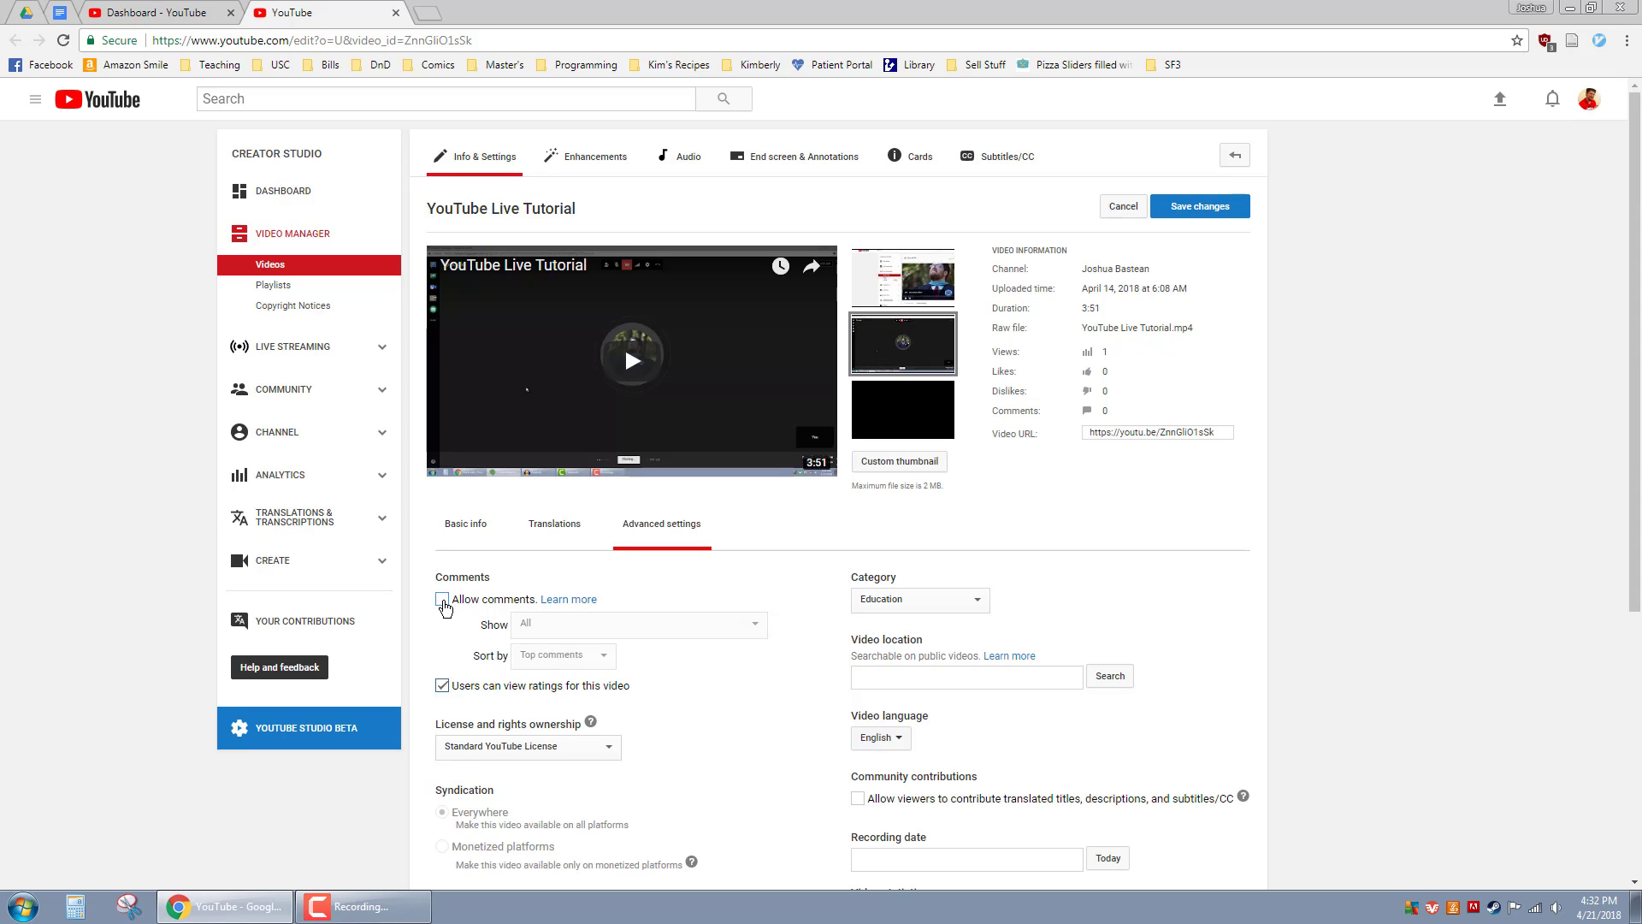
click(442, 600)
click(395, 12)
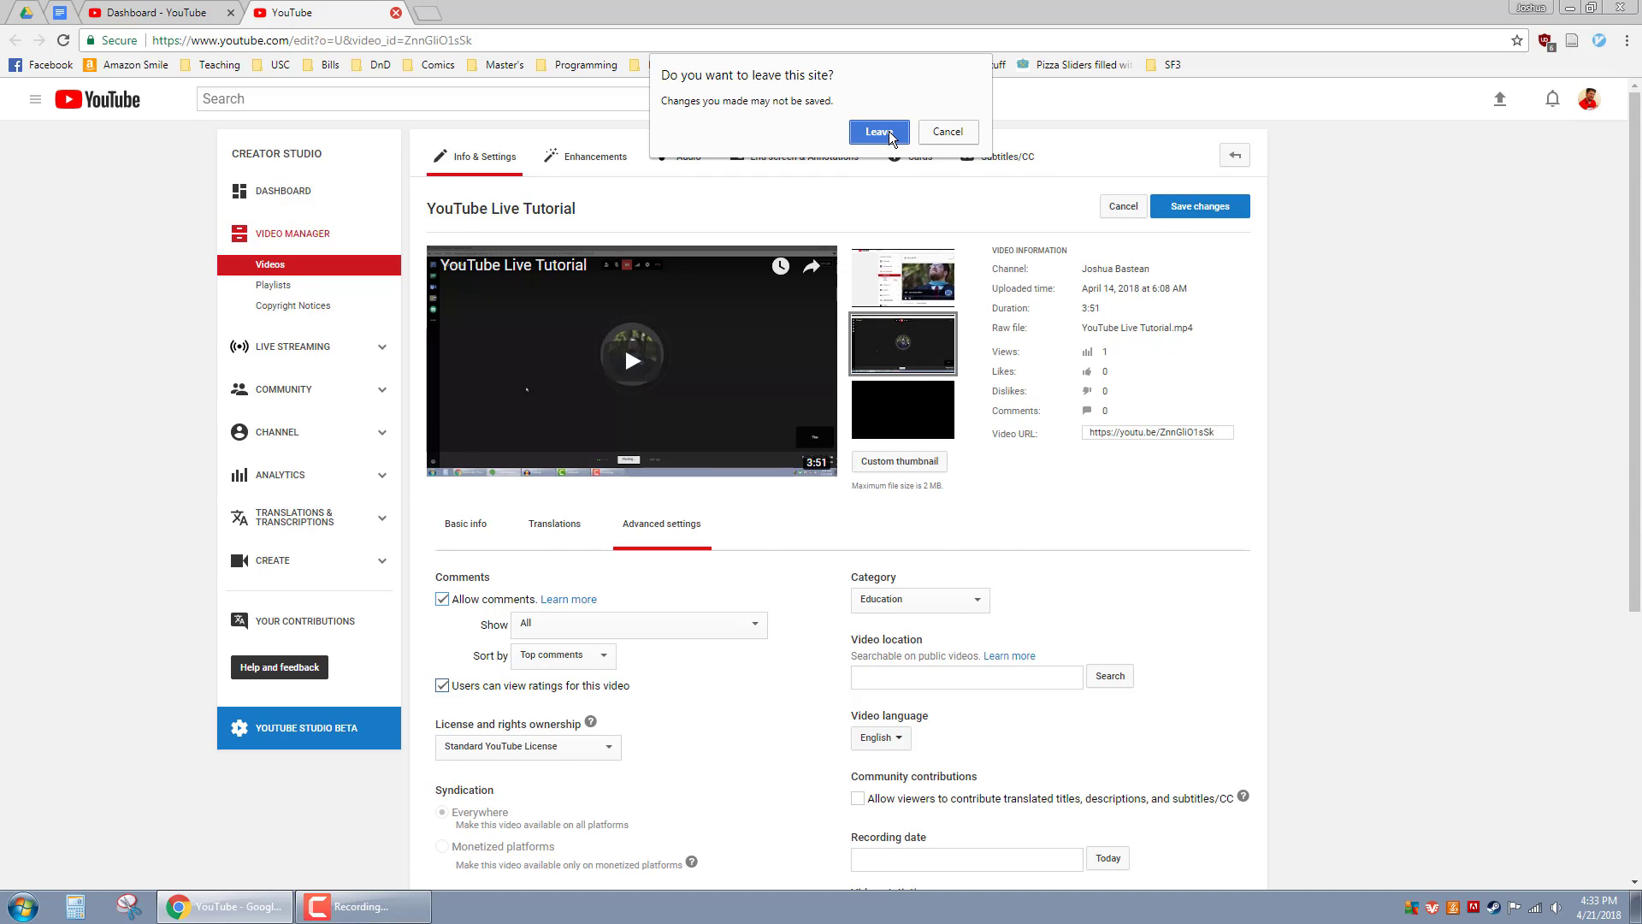
click(888, 132)
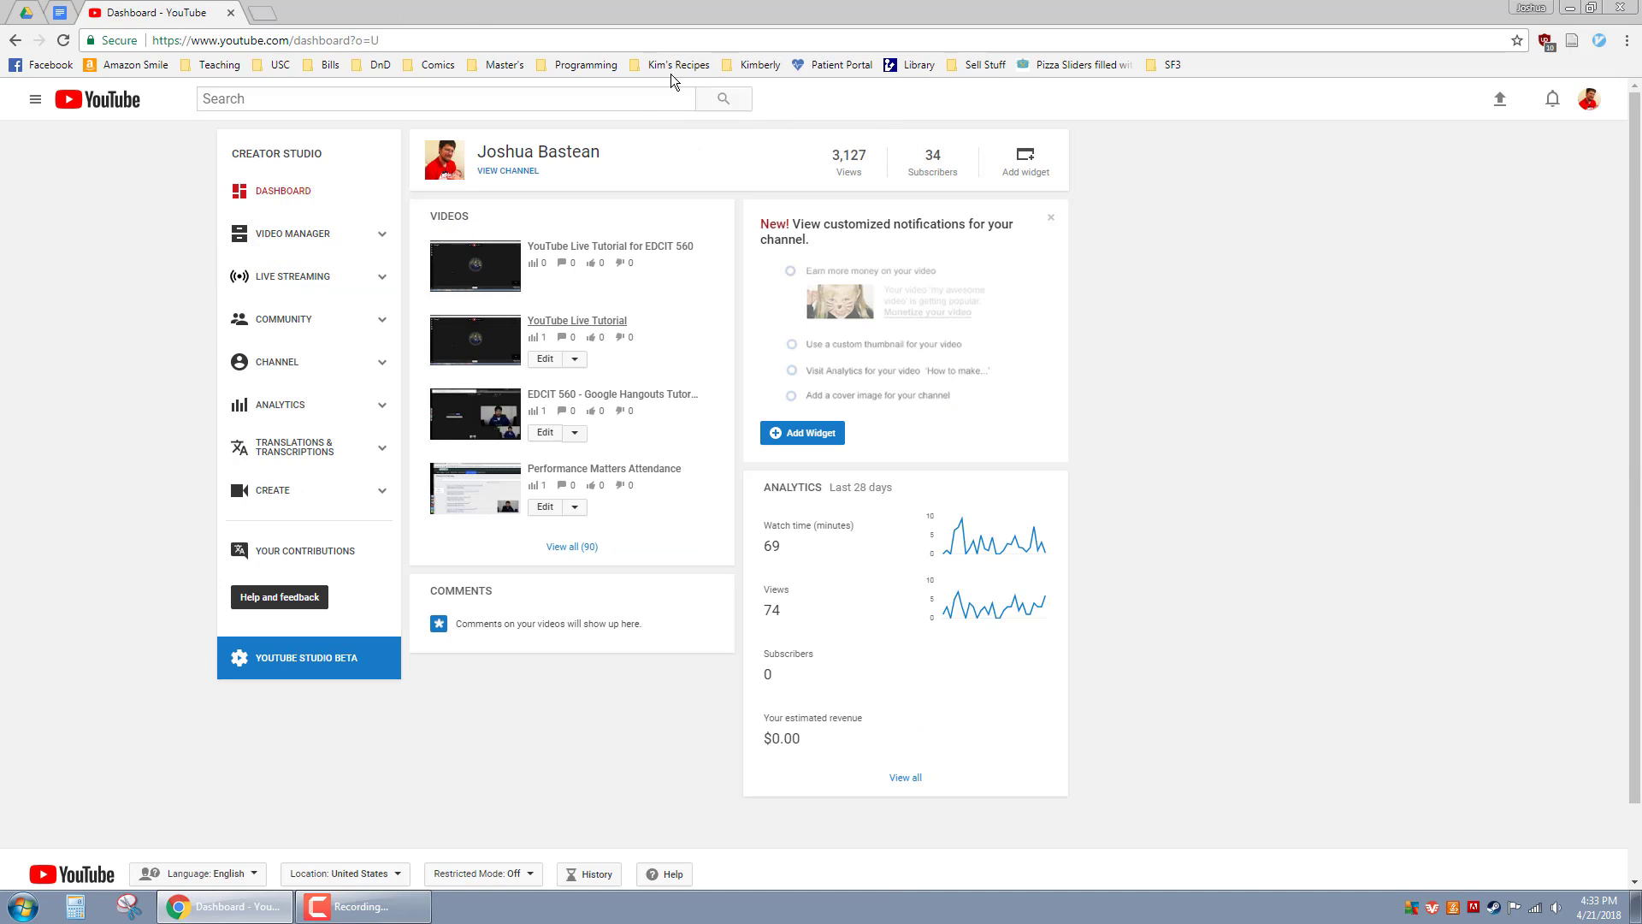
View the YouTube Live Tutorial video's watch page separately from the dashboard, and close it to return to Creator Studio
middle_click(476, 346)
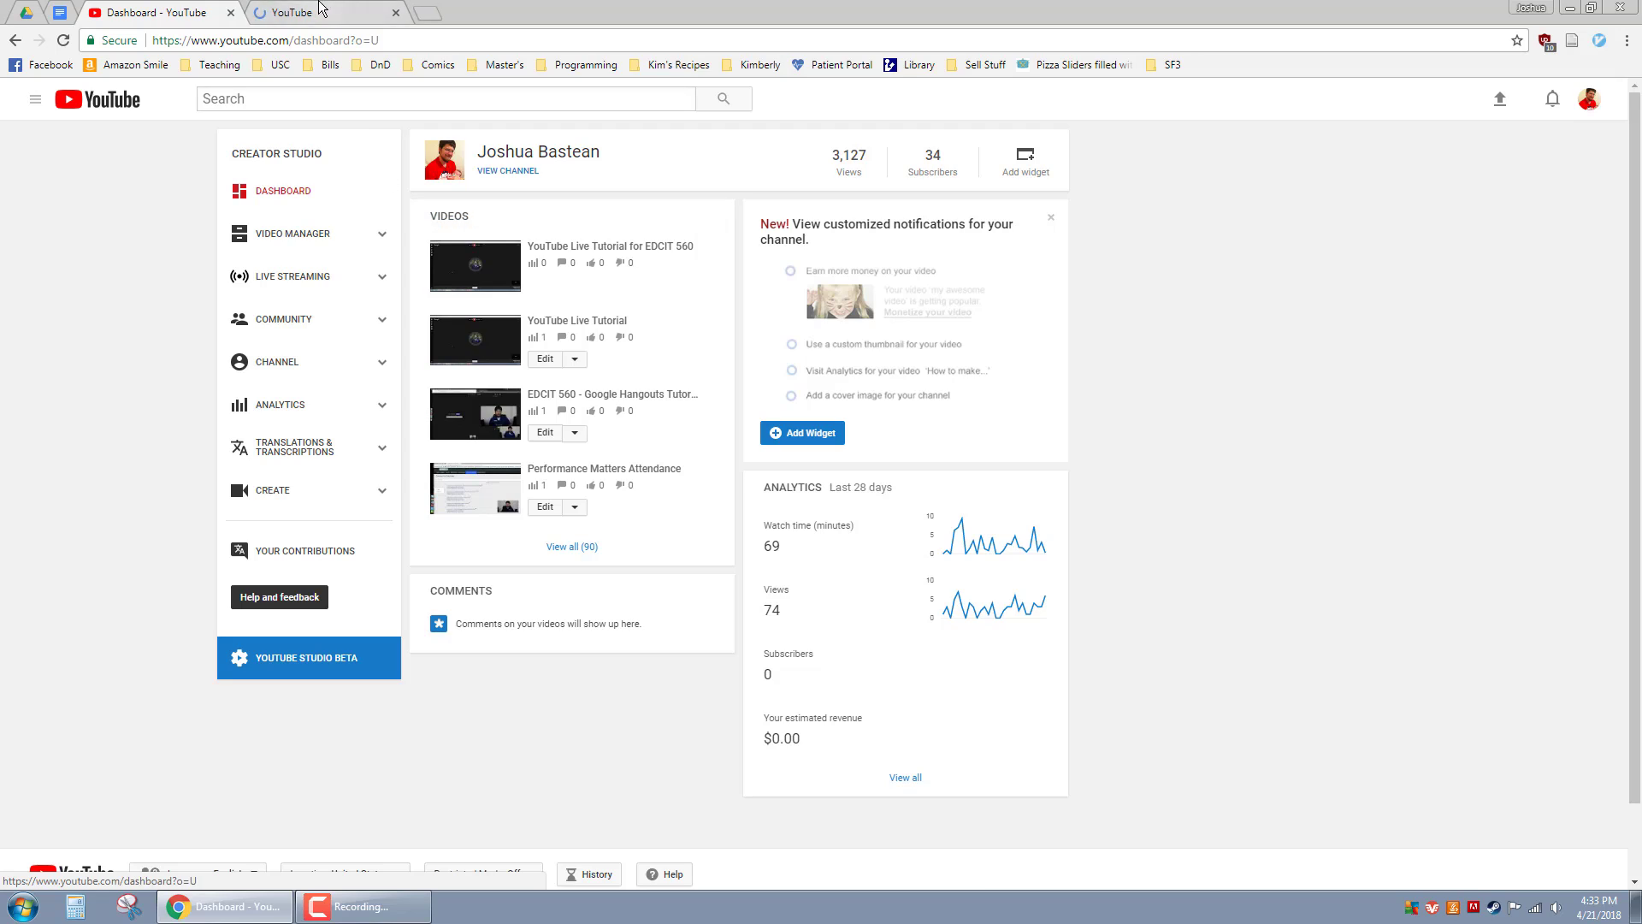
click(385, 15)
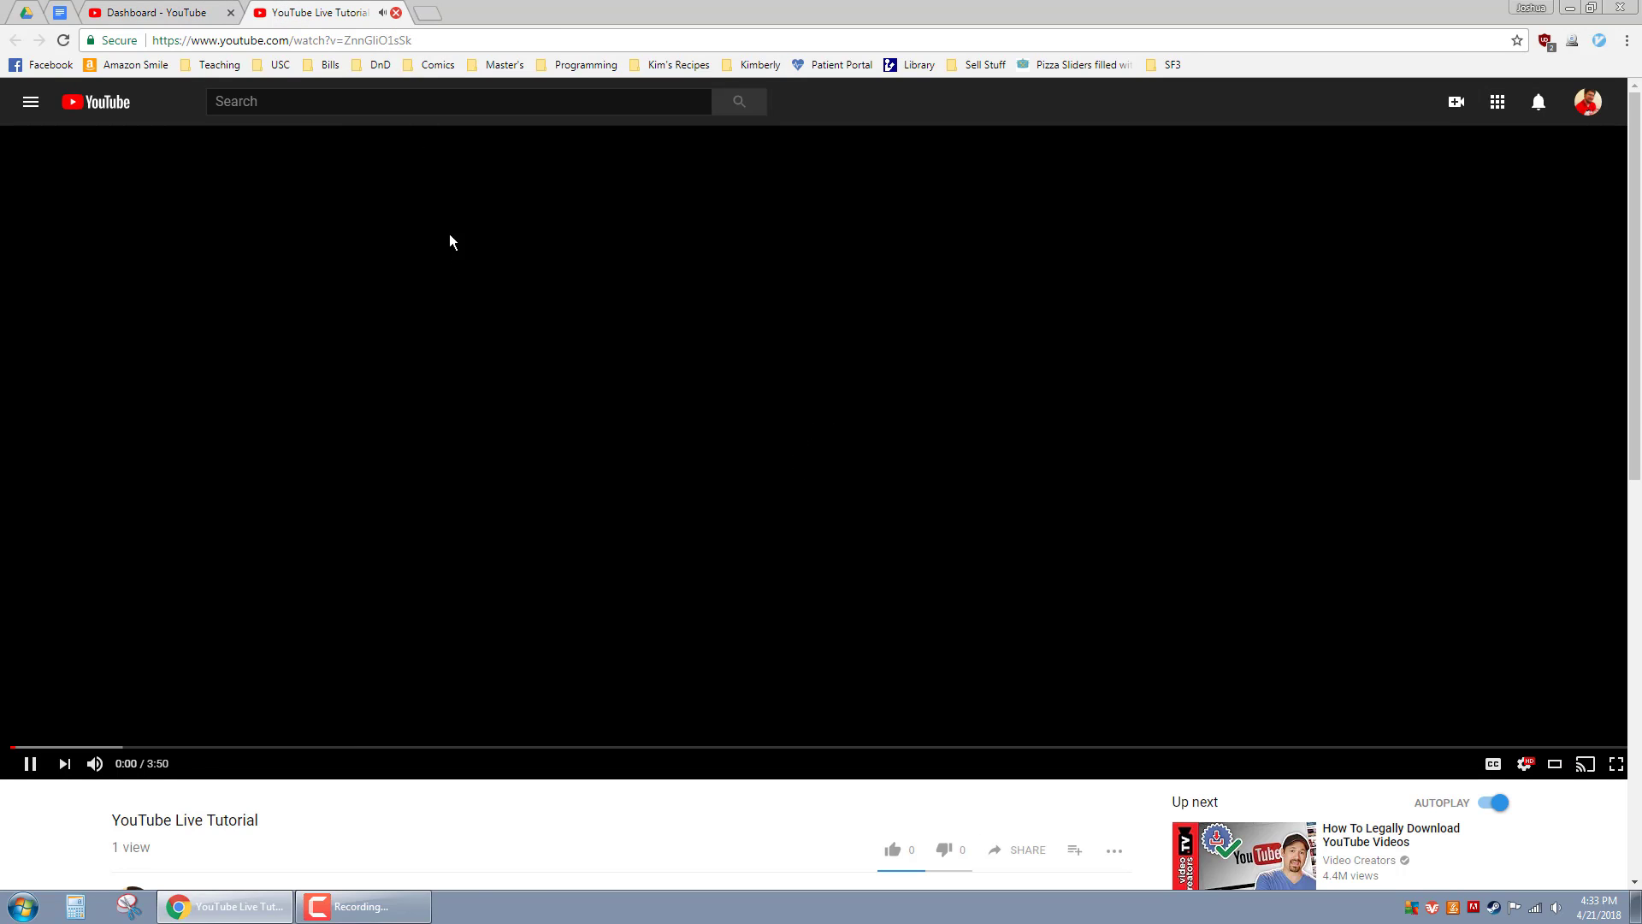
click(396, 12)
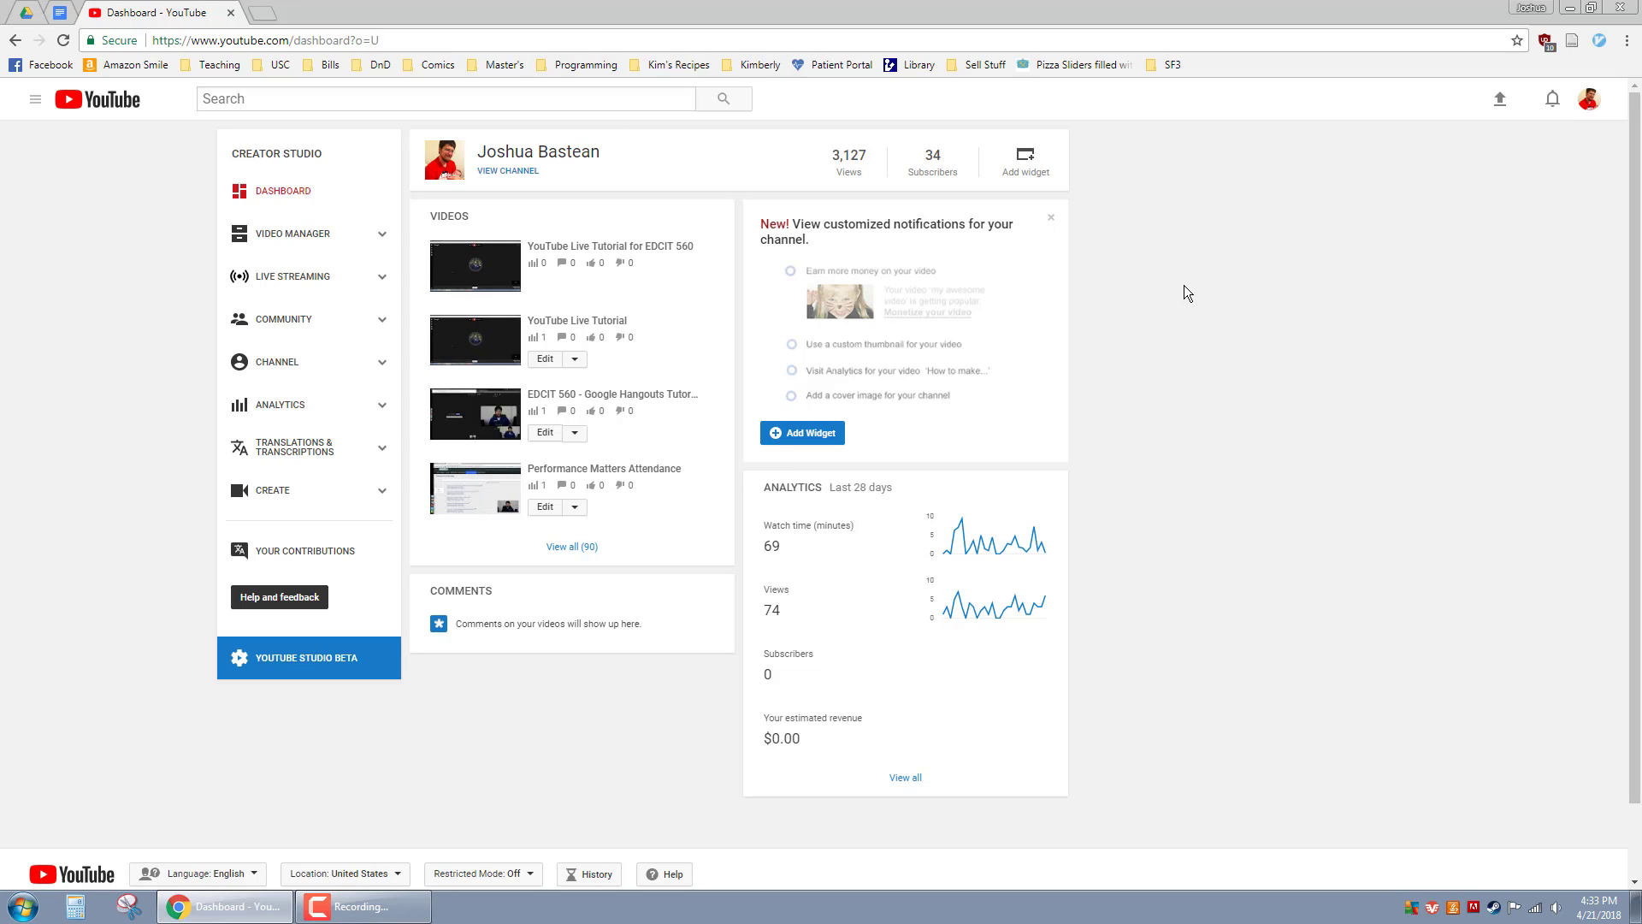